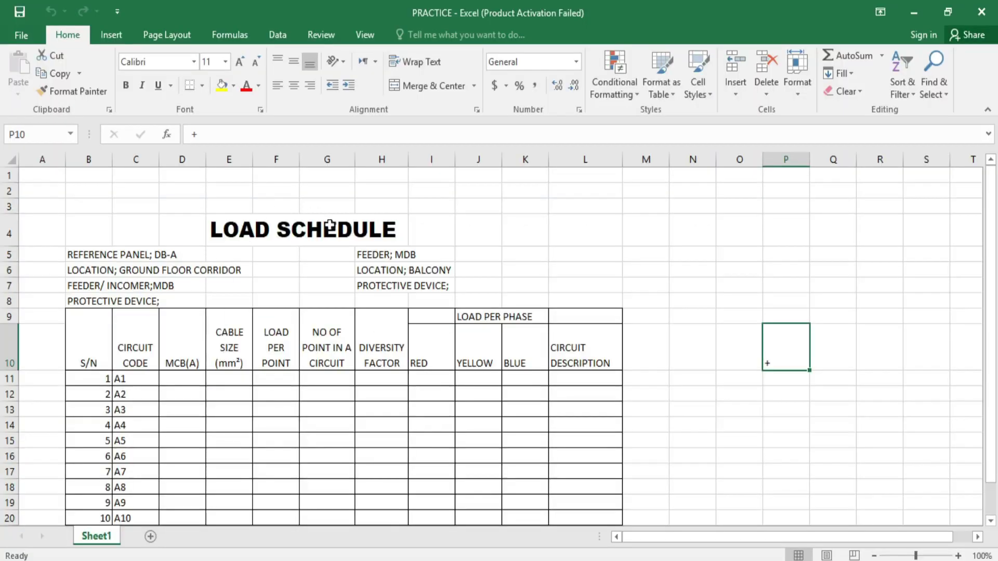
Enter 15 points for circuits A1 and A2 in G11:G12, then view Question.png in Photos.
scroll(316, 239, down, 2)
scroll(237, 326, up, 2)
click(334, 384)
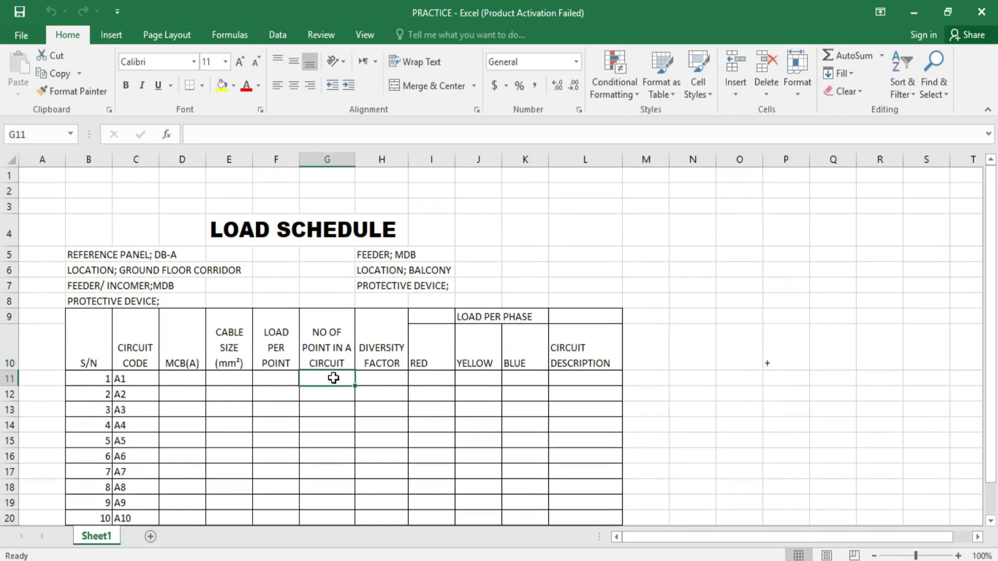
text(15)
key(Return)
text(15)
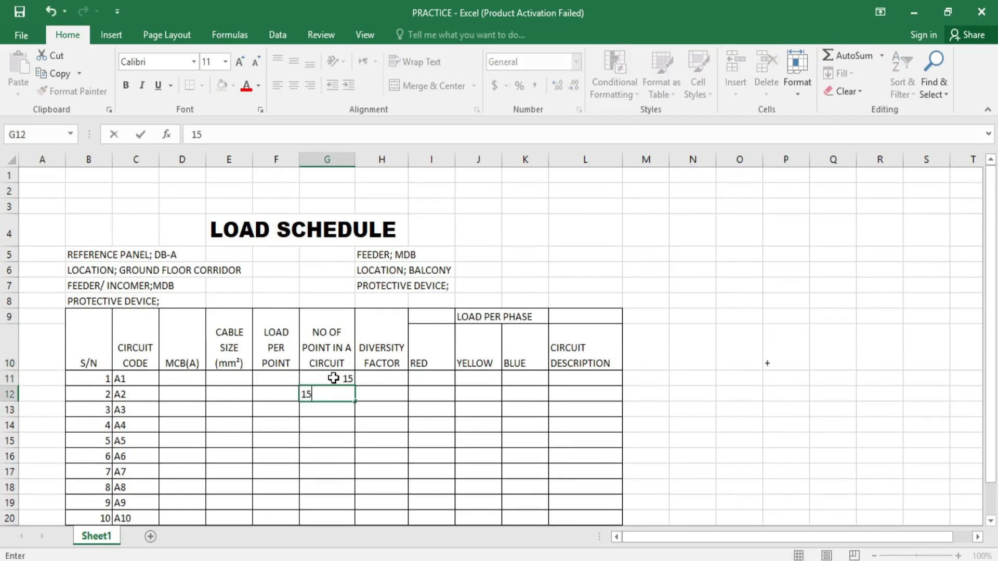
key(Return)
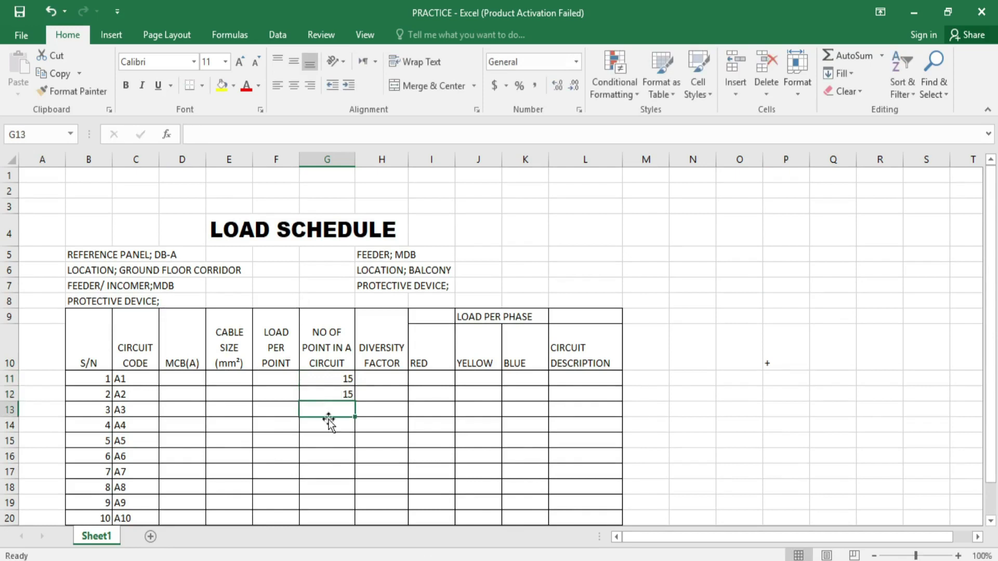
scroll(352, 477, down, 1)
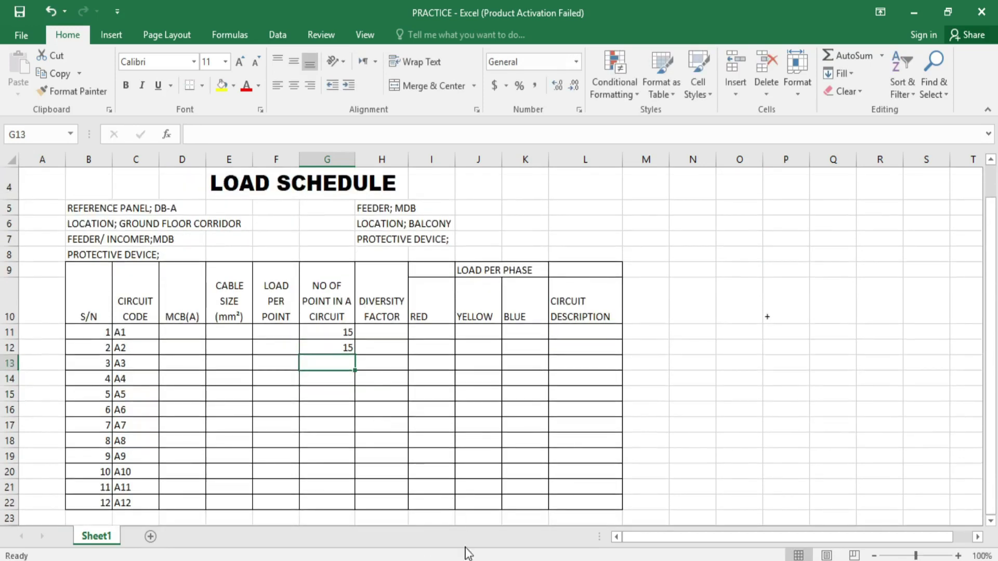
key(alt+Tab)
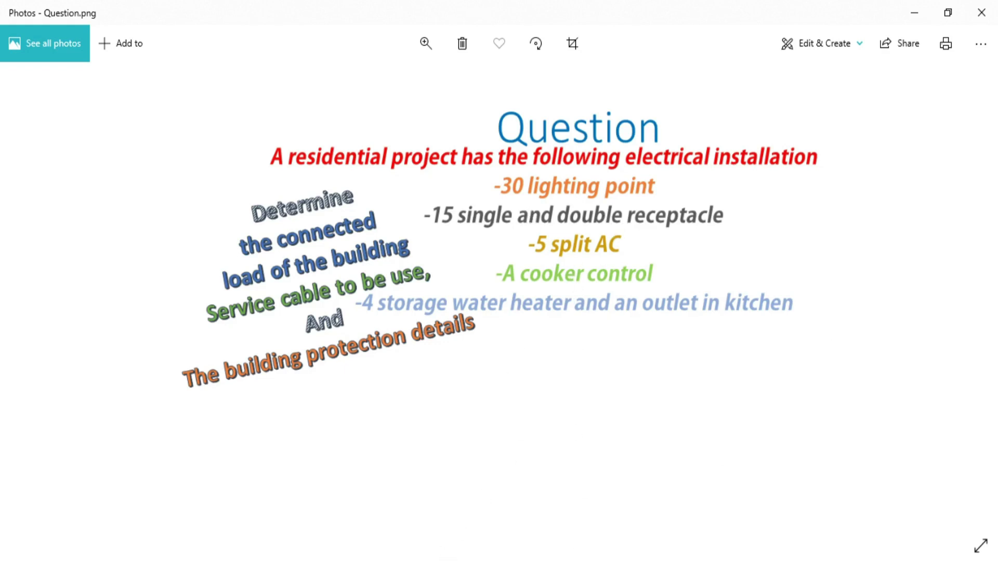
Enter 7 points for circuit A3 in G13 and 8 points for A4 in G14.
click(463, 559)
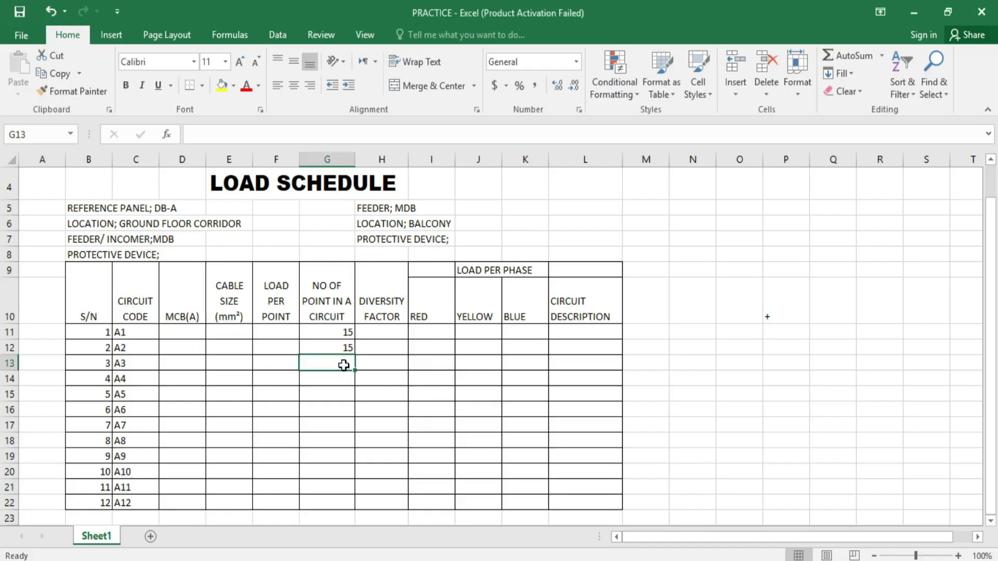
text(7)
key(Return)
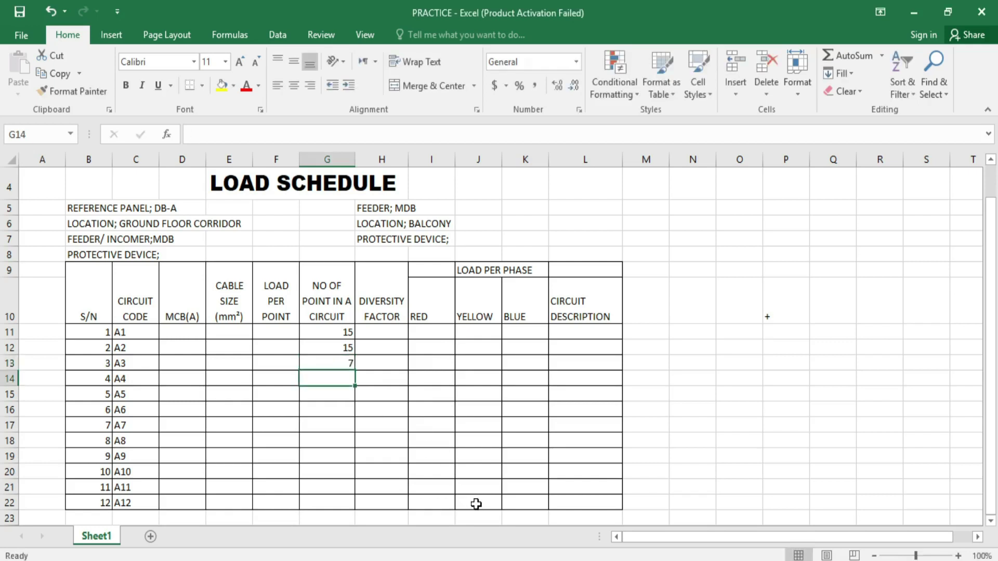
text(8)
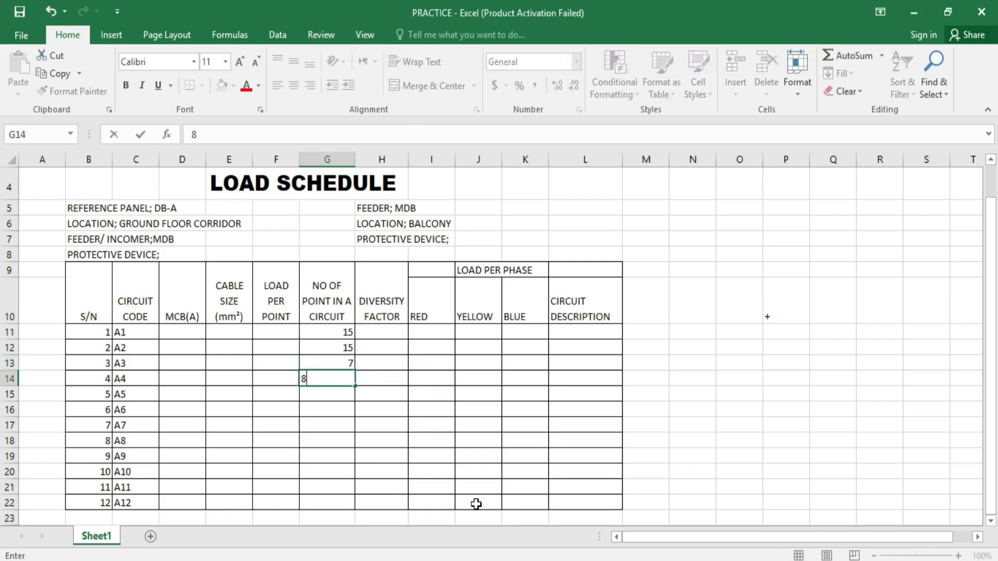
key(Return)
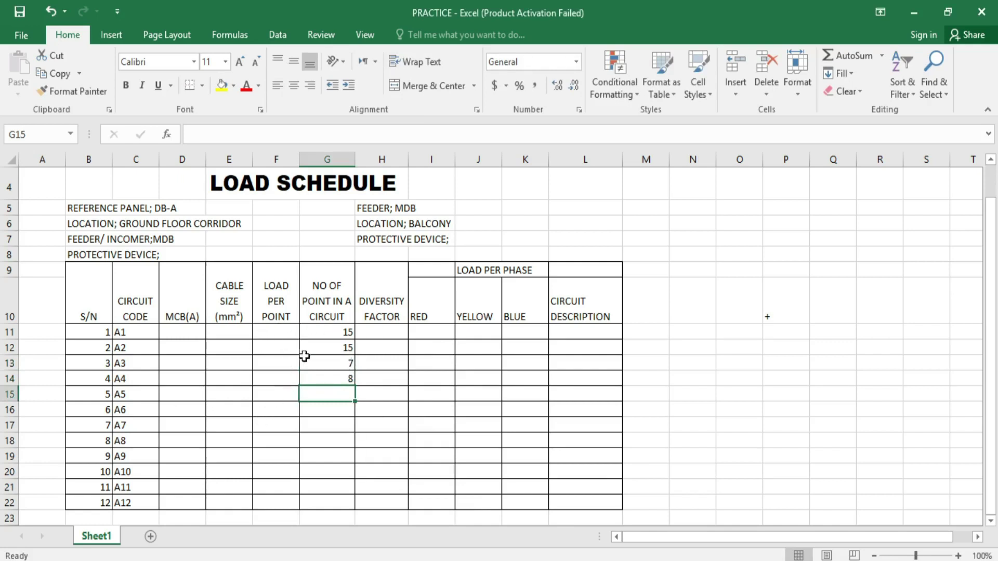
Enter loads per point of 100, 100, 300 and 300 for circuits A1–A4 in F11:F14.
click(278, 331)
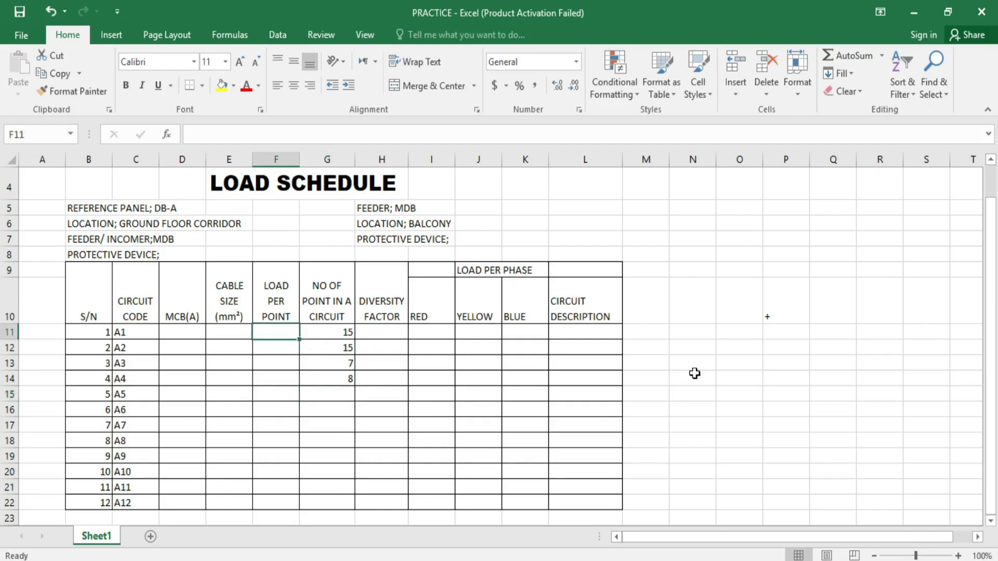
text(100)
key(Return)
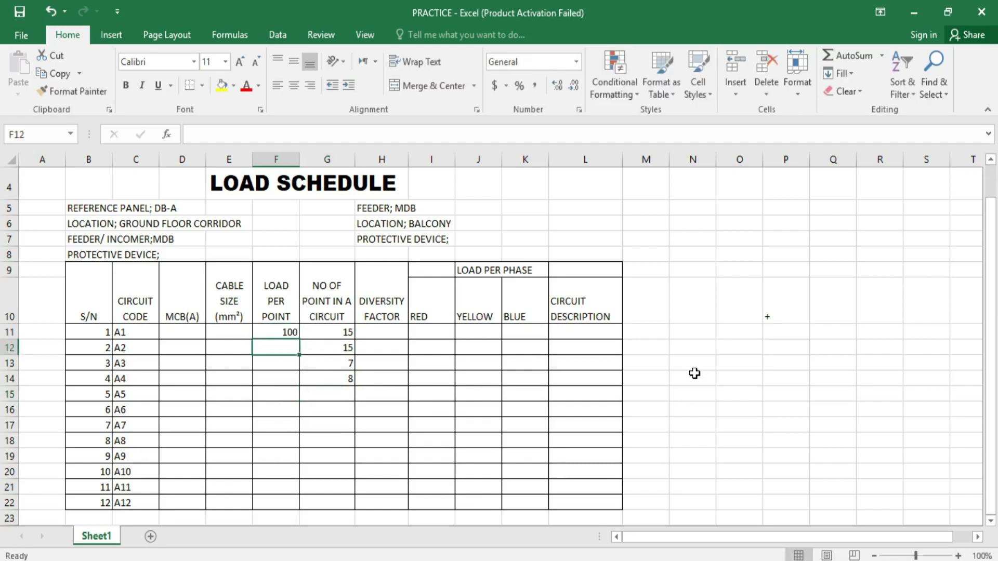
text(100)
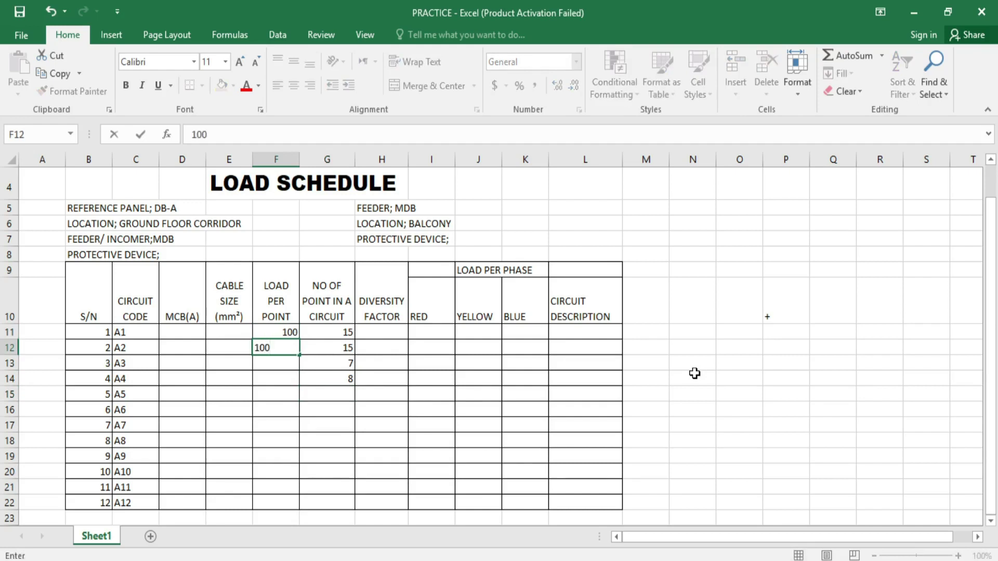
key(Return)
text(300)
key(Return)
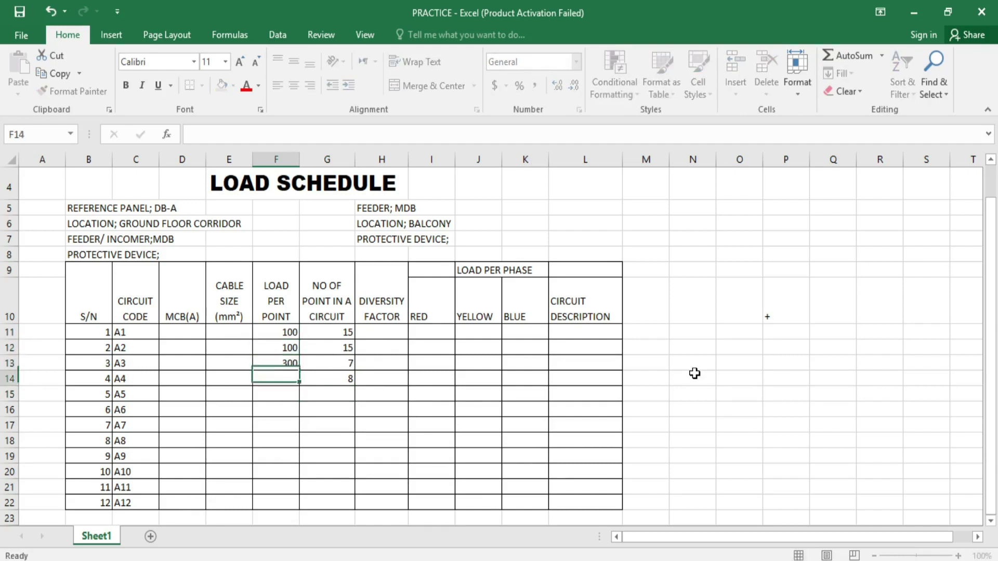
text(300)
key(Return)
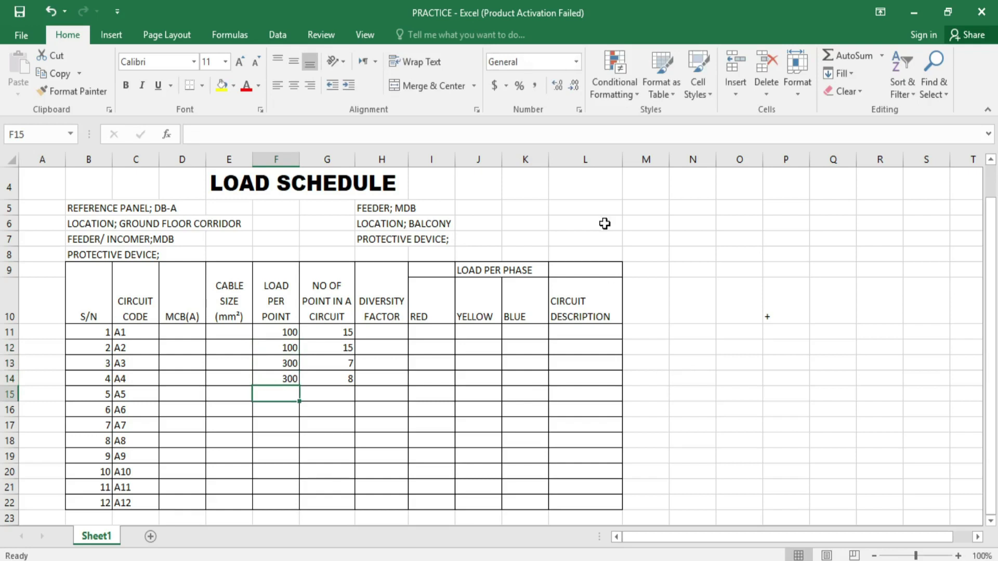
Relabel the header as LOAD PER POINT with (VA) on a second line.
double_click(287, 315)
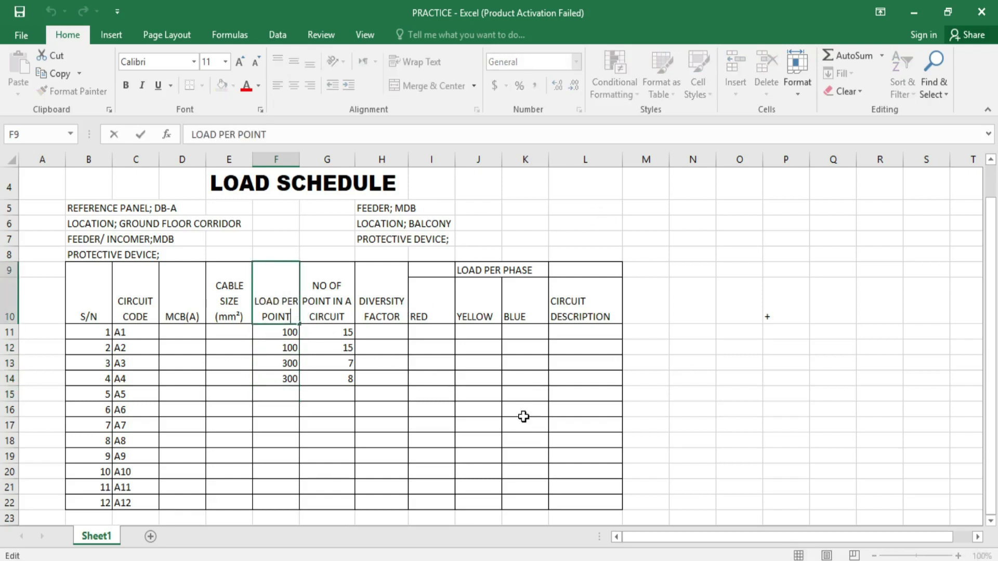
text((VA))
key(Left)
key(Left)
key(Left)
text(()
click(447, 408)
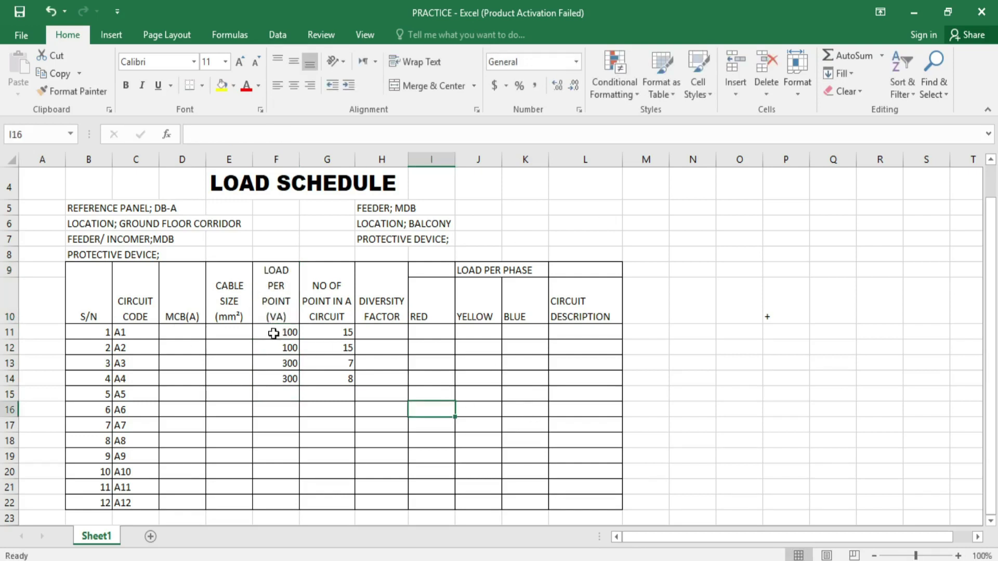
Enter MCB ratings 10, 10, 30 and 30 in D11:D14 for circuits A1–A4.
click(179, 333)
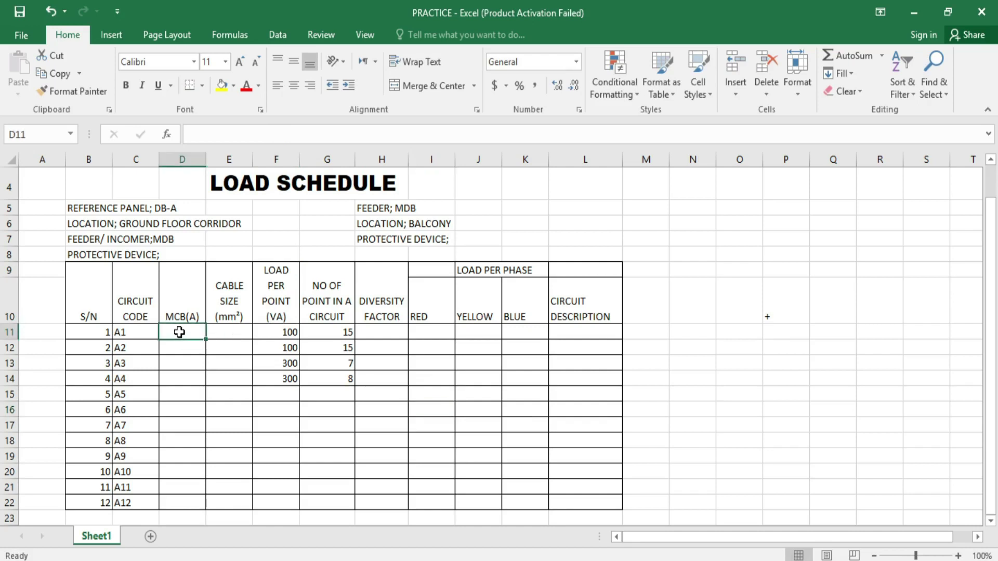
text(10)
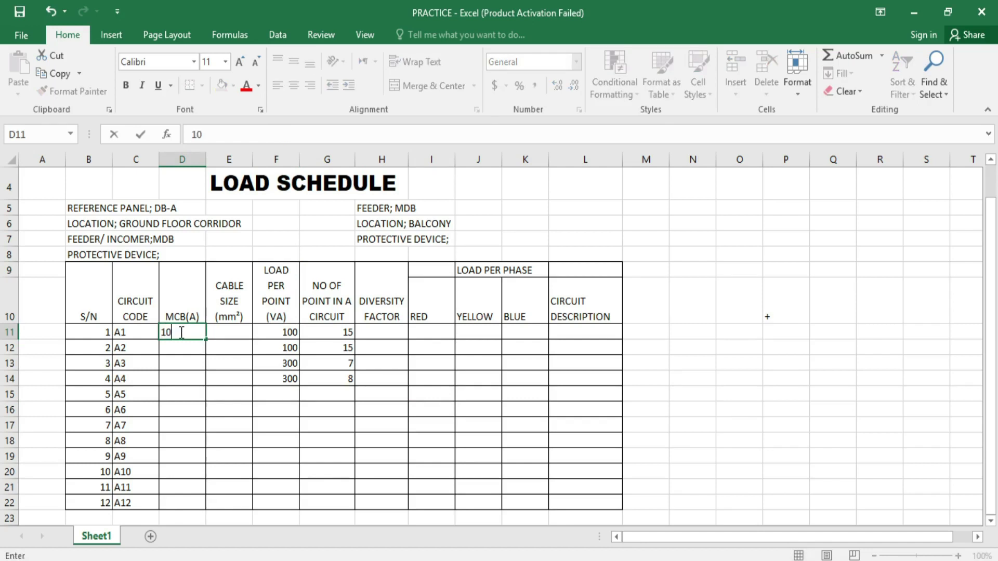
key(Return)
text(10)
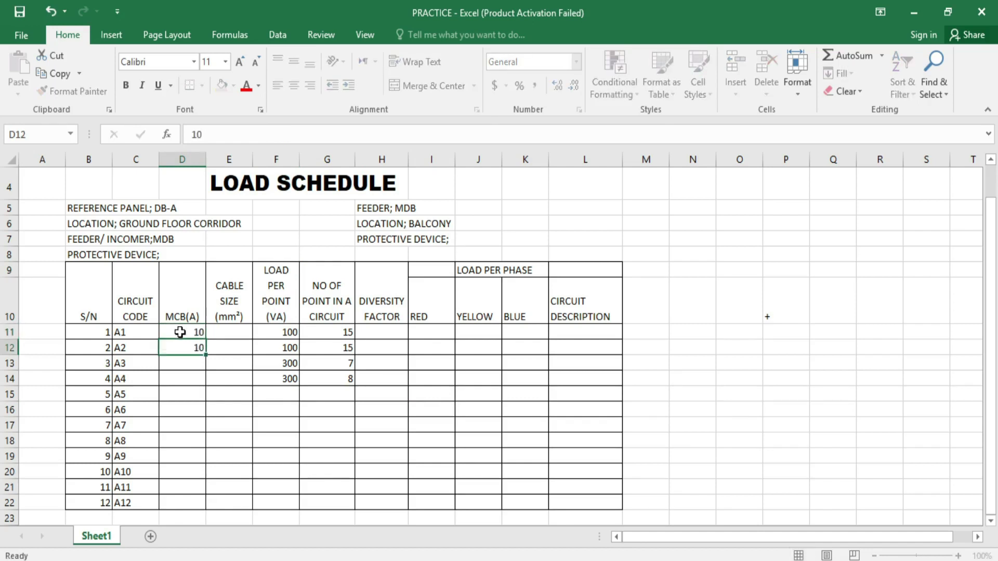
key(Return)
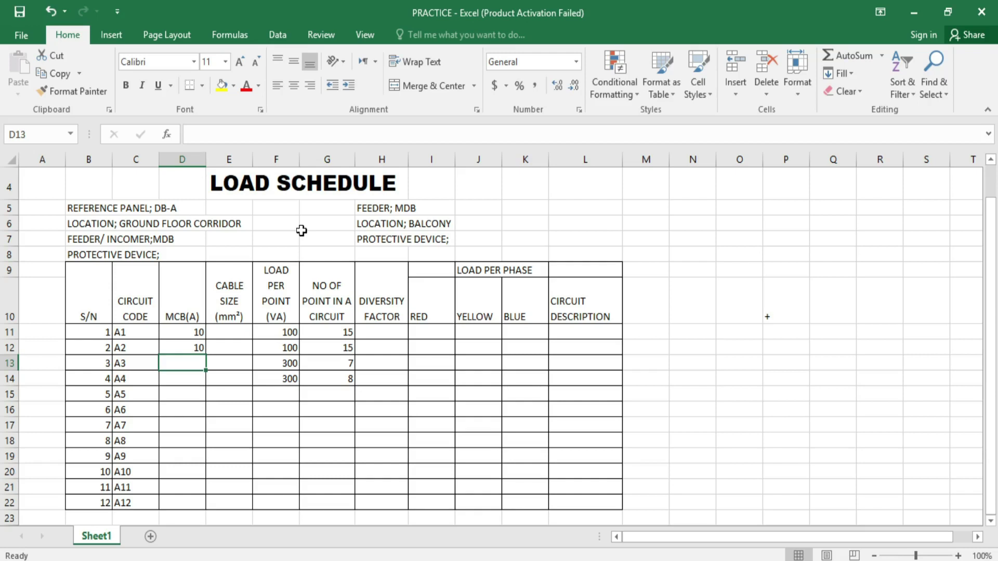
text(30)
key(Return)
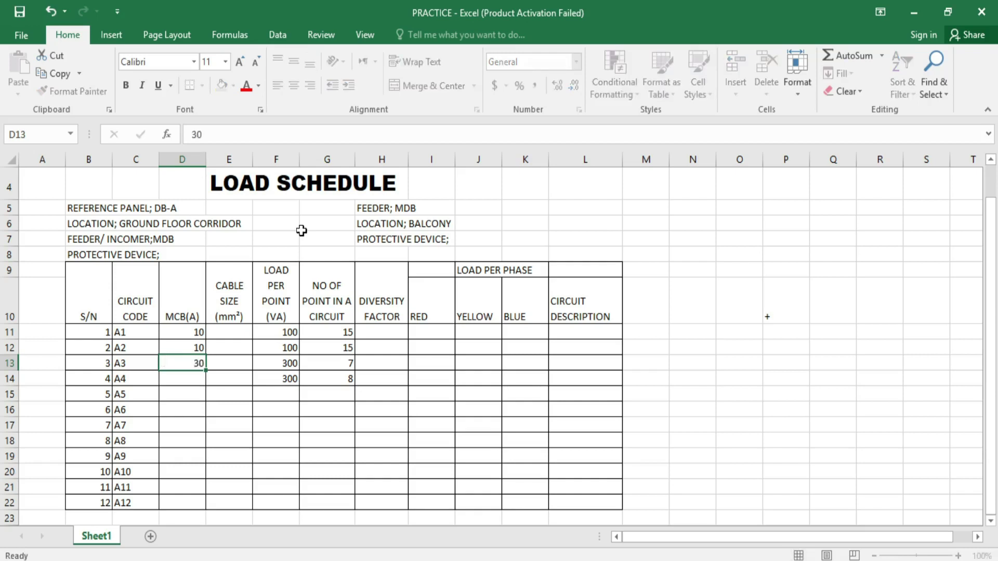
text(30)
key(Return)
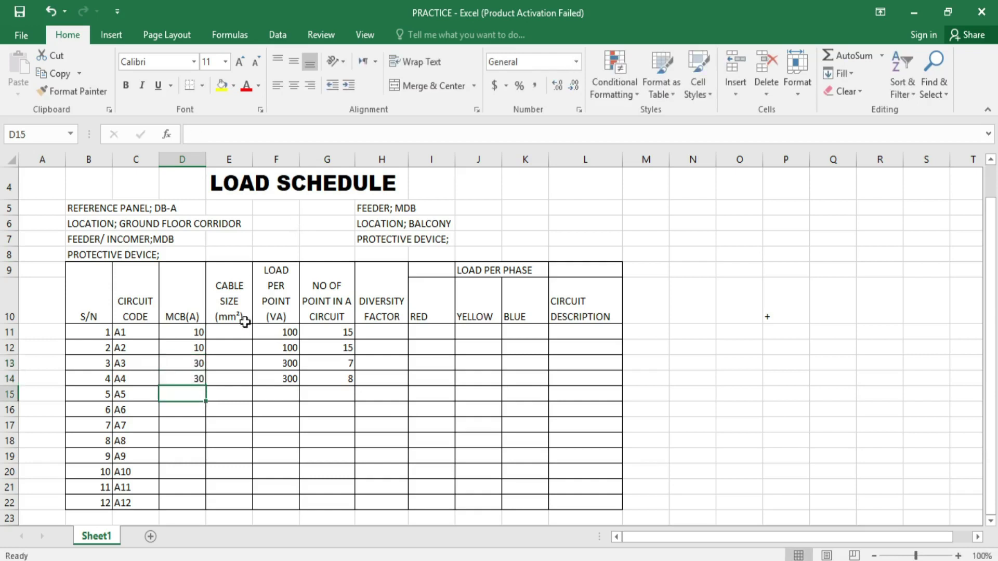
Fill cable sizes for circuits A1 and A2 in E11:E12, correcting them to 1.5.
click(232, 334)
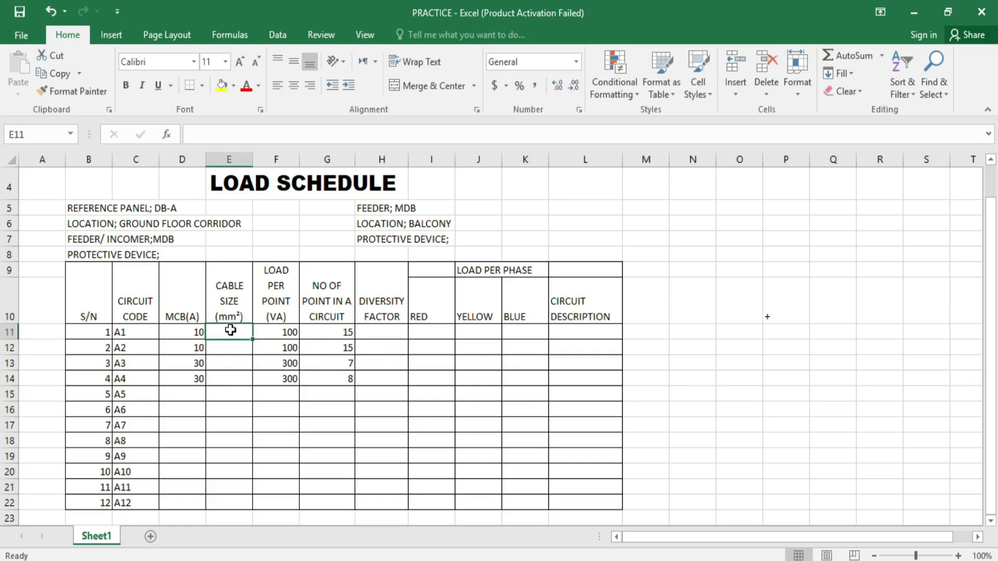
text(2.5)
key(Return)
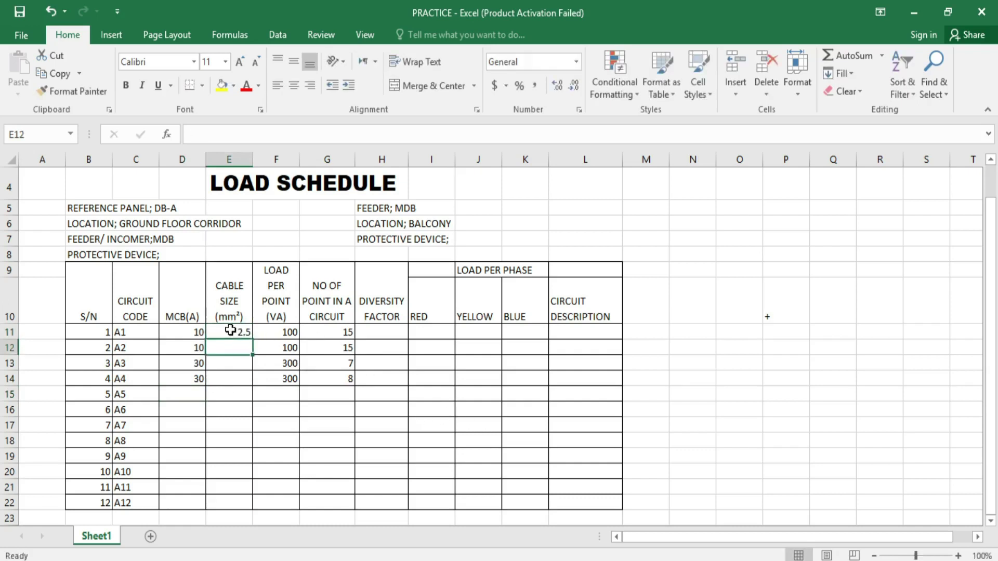
text(2.5)
key(Return)
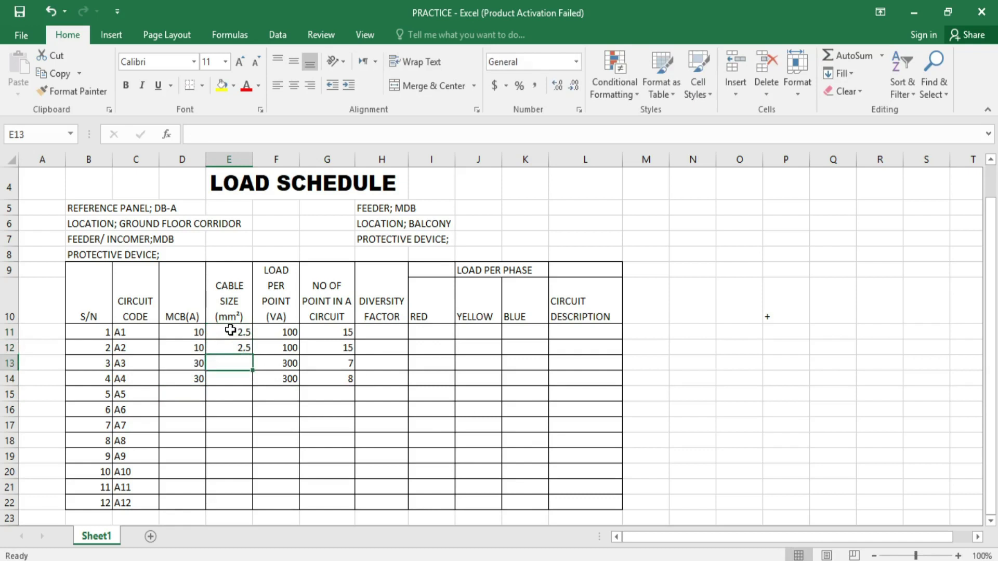
click(245, 332)
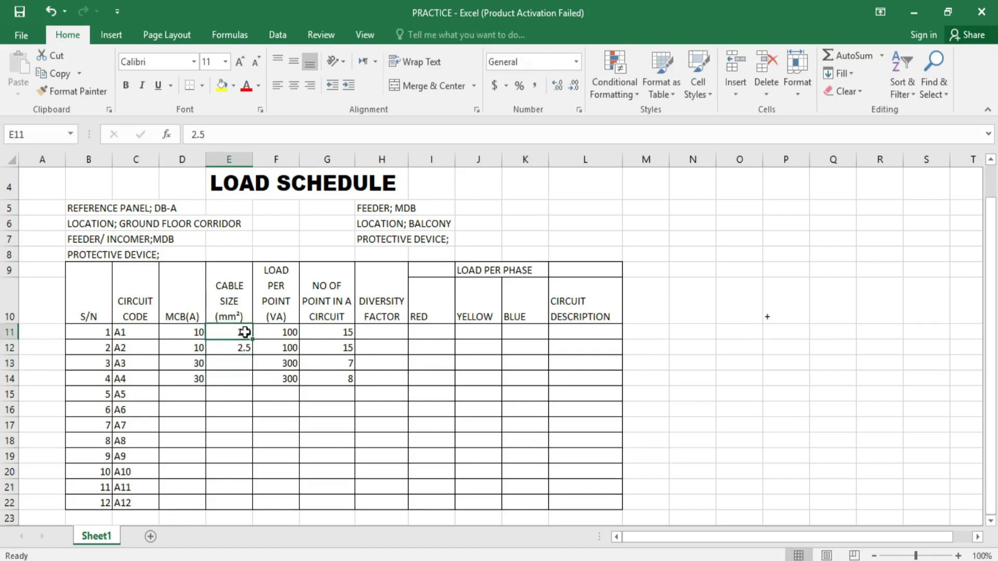
text(2.5)
key(Return)
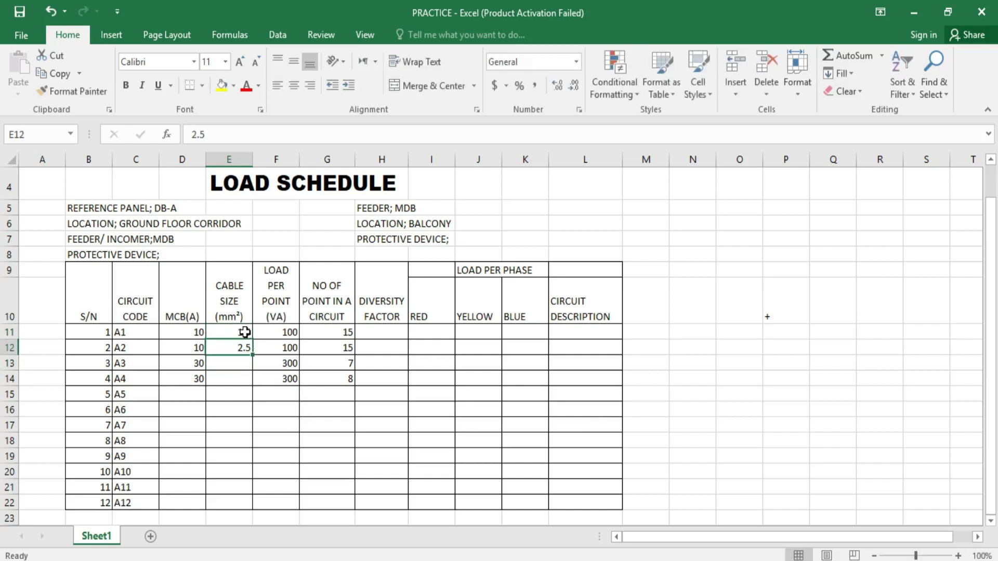
text(1.5)
key(Return)
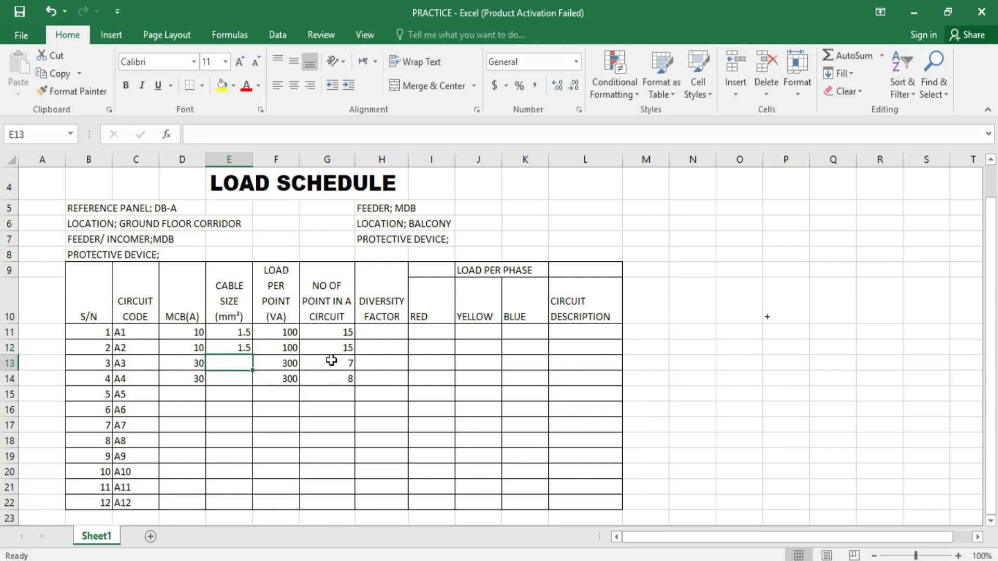
Enter cable size 2.5 for circuits A3 and A4, then view the question image.
text(2.5)
key(Return)
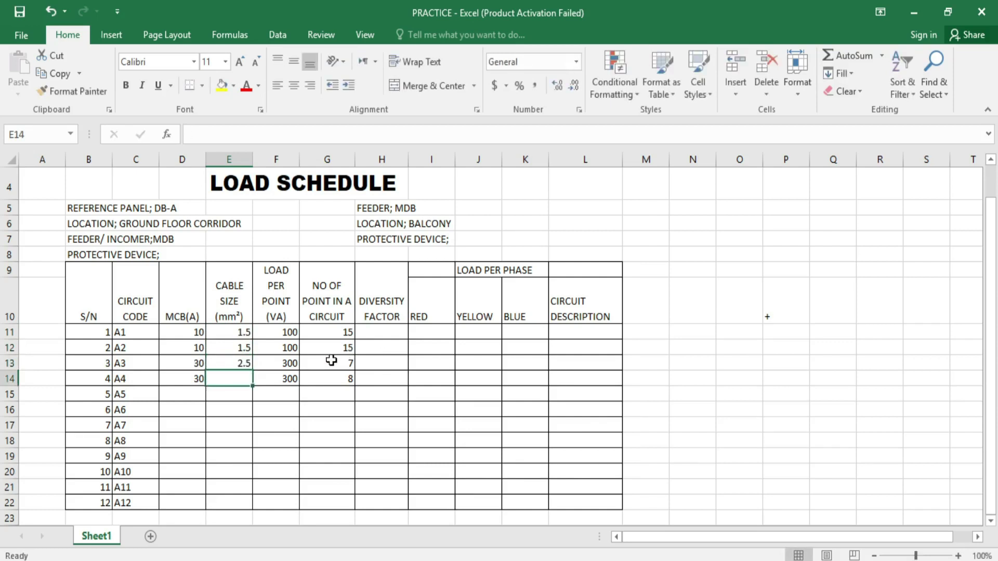
text(2.5)
key(Return)
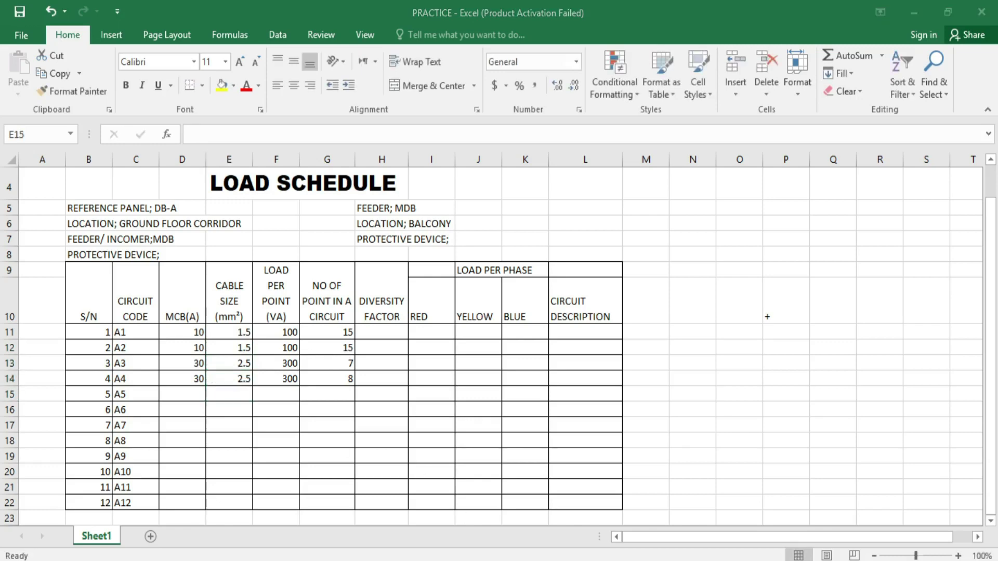
key(alt+Tab)
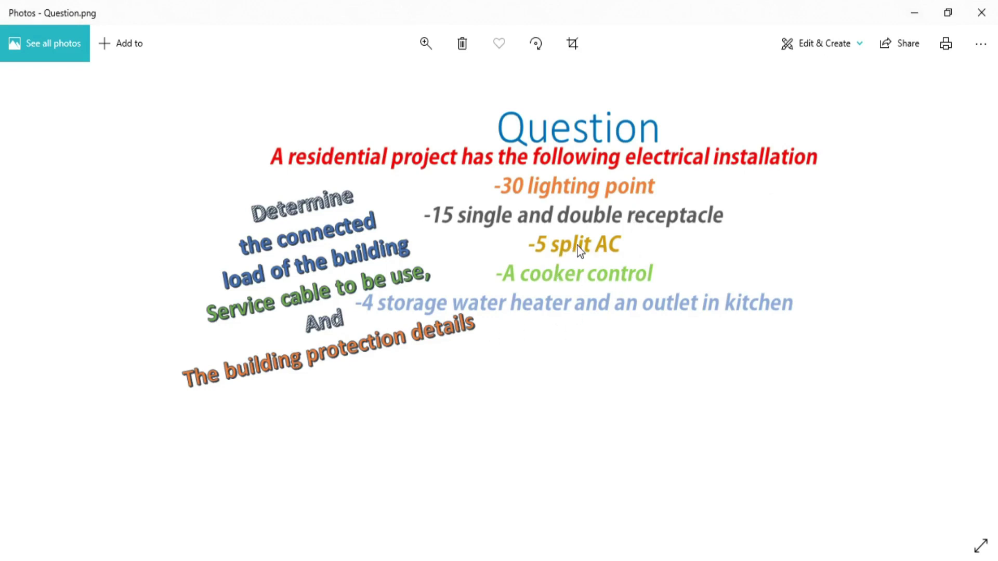
Back in Excel, enter MCB rating 20 for circuits A5–A9 in D15:D19.
key(alt+Tab)
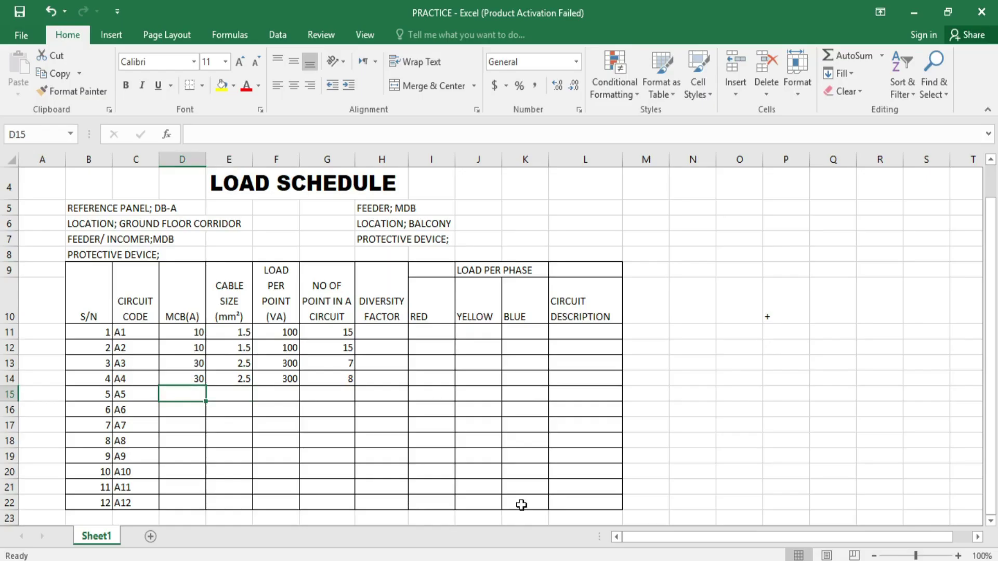
text(2)
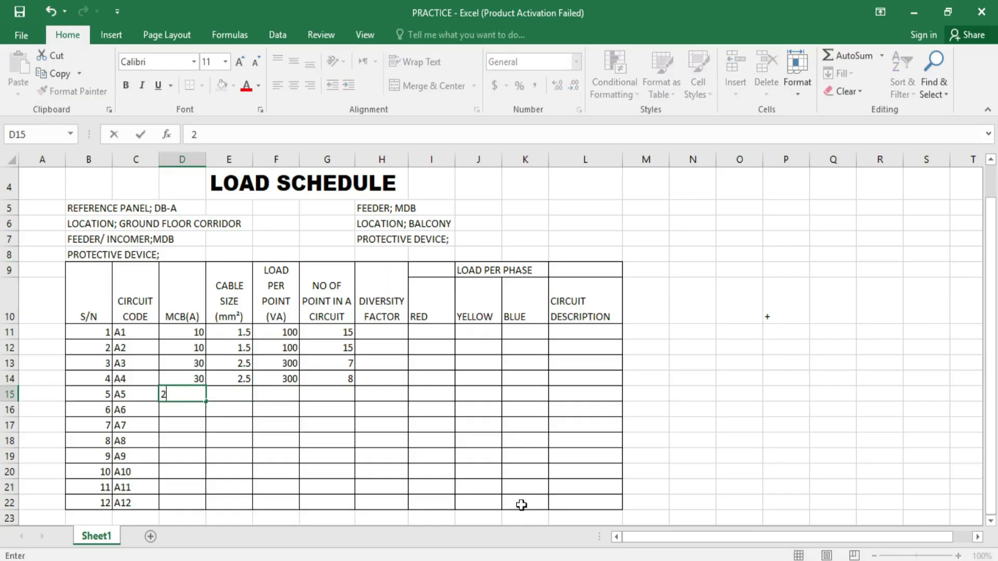
text(0)
key(Return)
text(20)
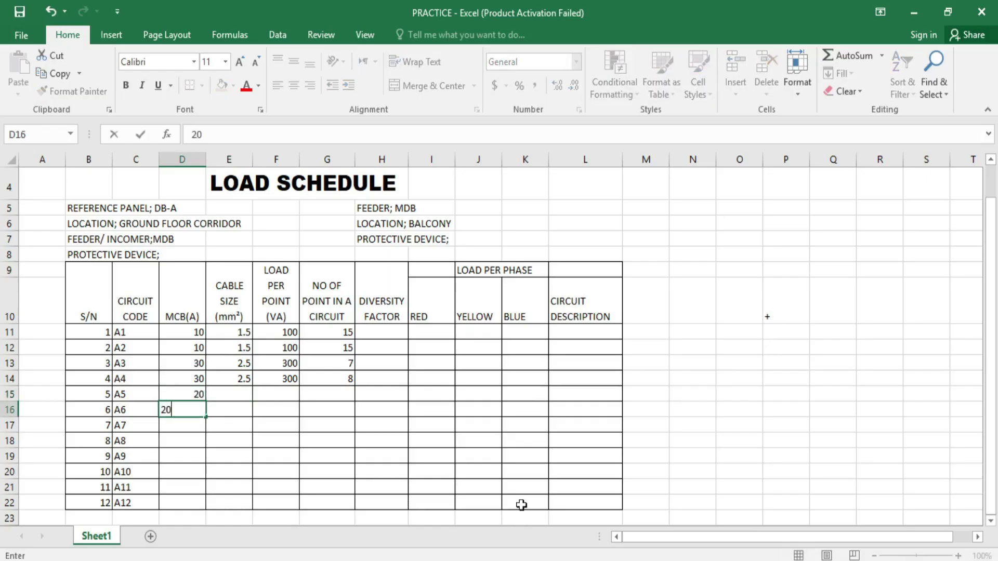
key(Return)
text(20)
key(Return)
text(20)
key(Return)
text(20)
key(Return)
Enter cable size 4 for circuits A5–A9 in E15:E19.
click(228, 394)
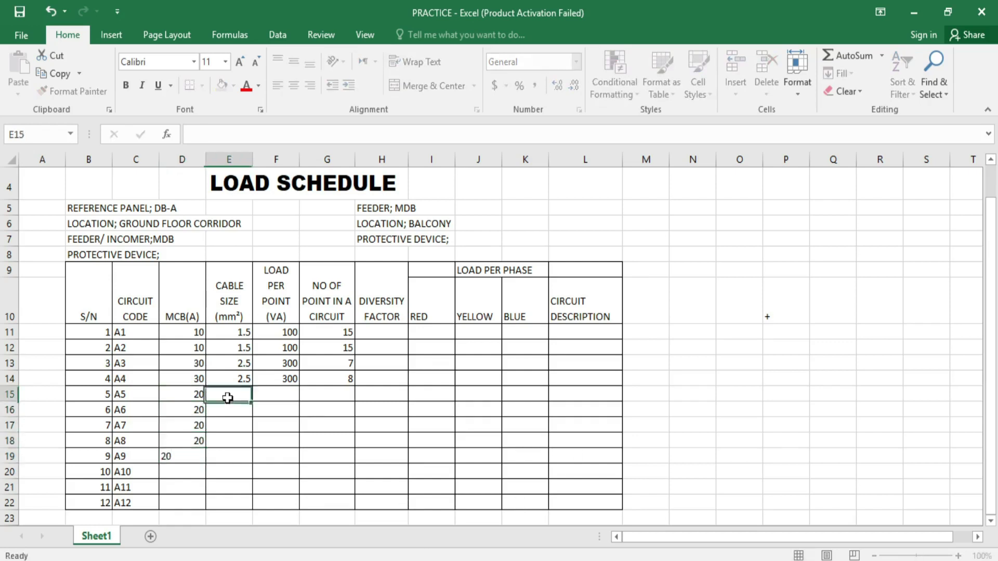
text(4)
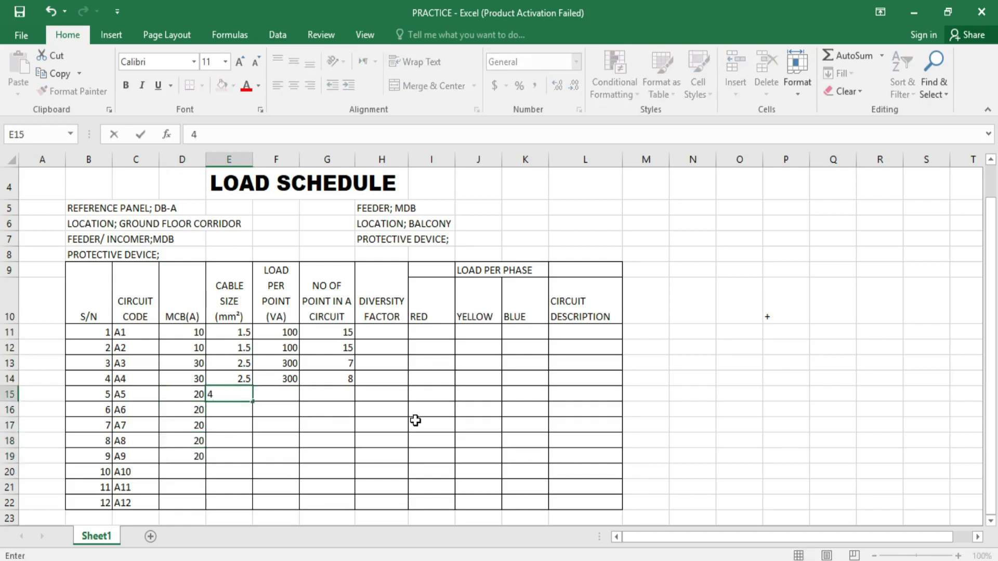
key(Return)
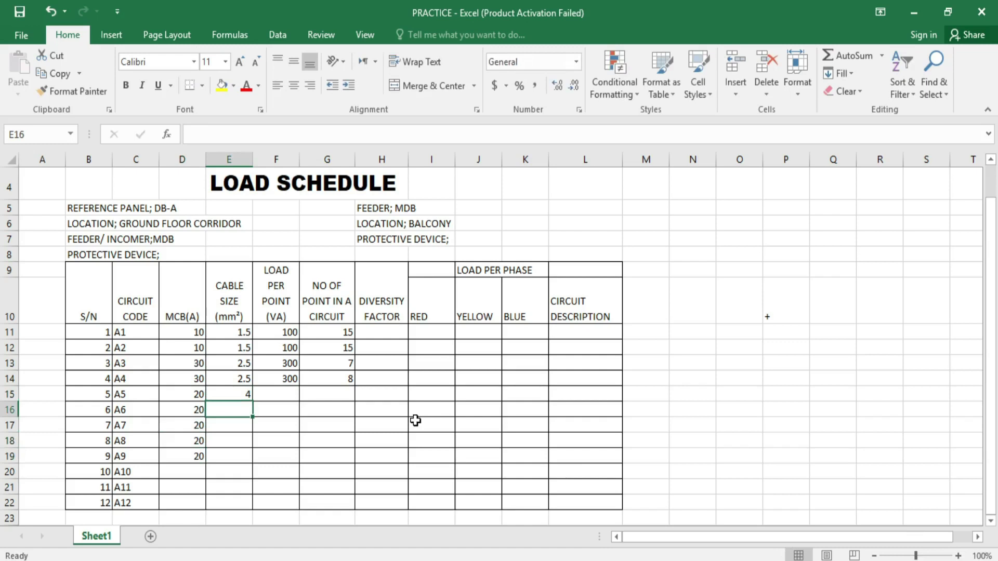
click(240, 393)
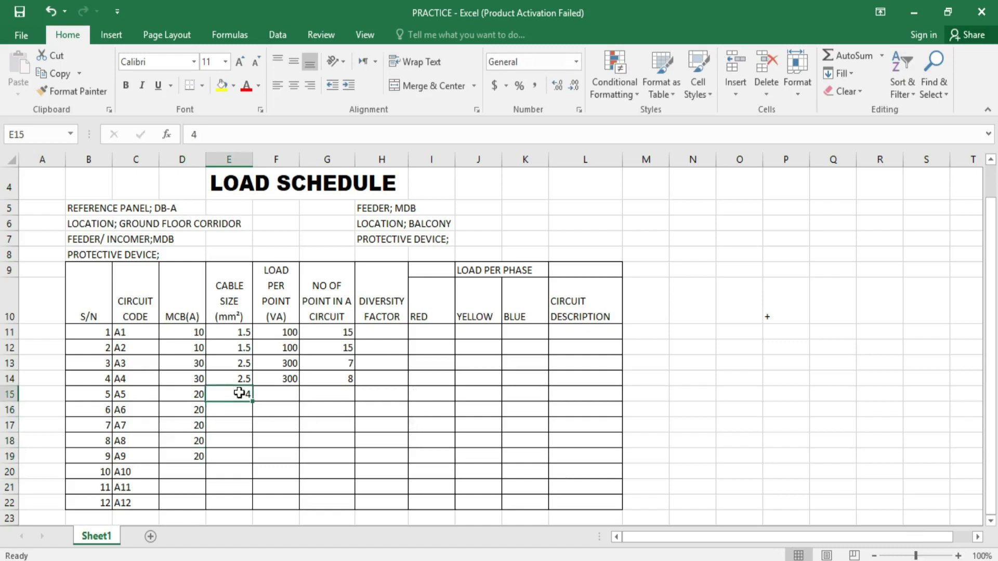
double_click(241, 394)
text(.0)
key(Return)
text(4)
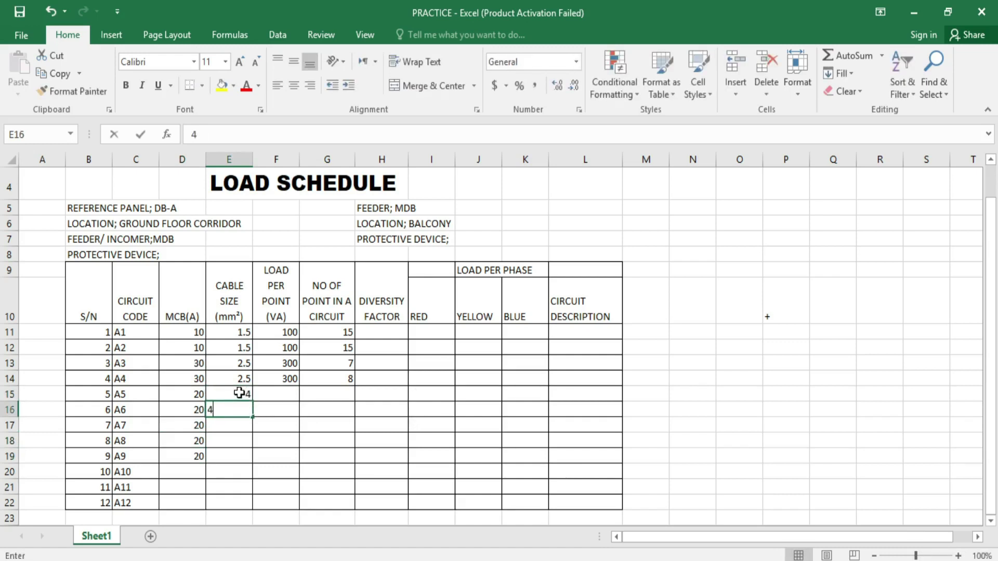
text(.0)
key(Return)
text(4)
key(Return)
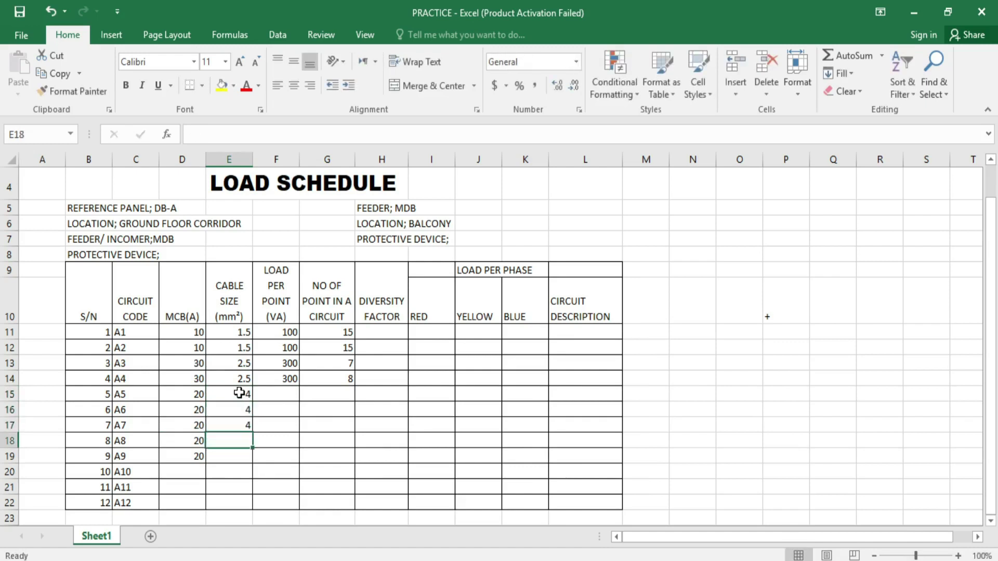
key(4)
key(Return)
key(4)
key(Return)
Enter 2000 VA load per point for circuits A5–A9 in F15:F19.
click(275, 394)
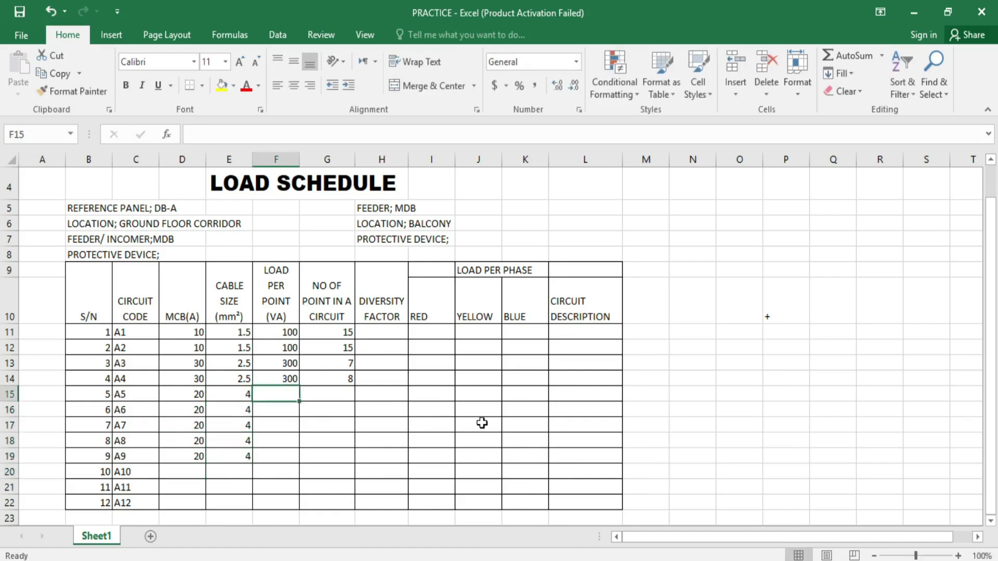
text(2000)
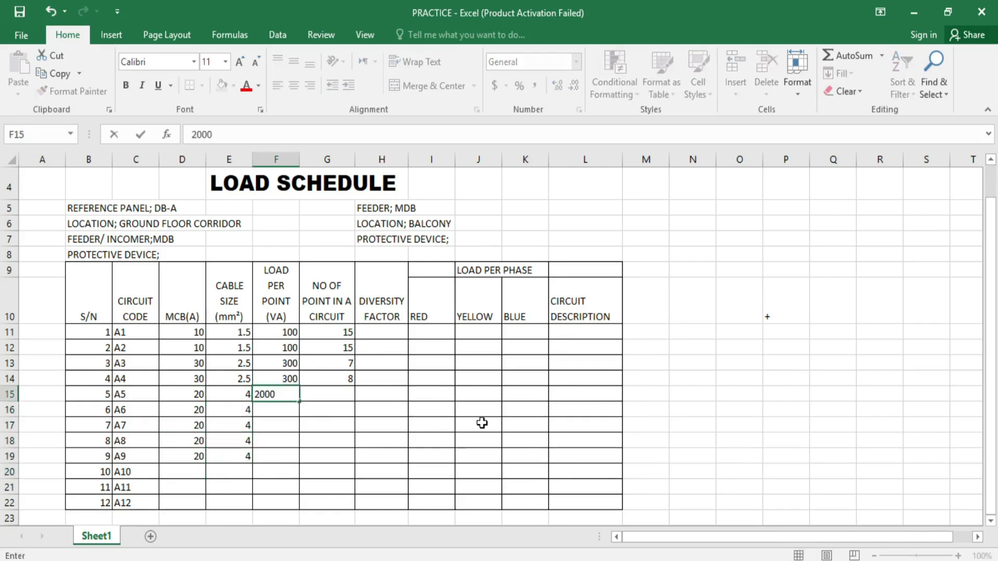
key(Return)
text(2000)
key(Return)
text(2000)
key(Return)
text(2000)
key(Return)
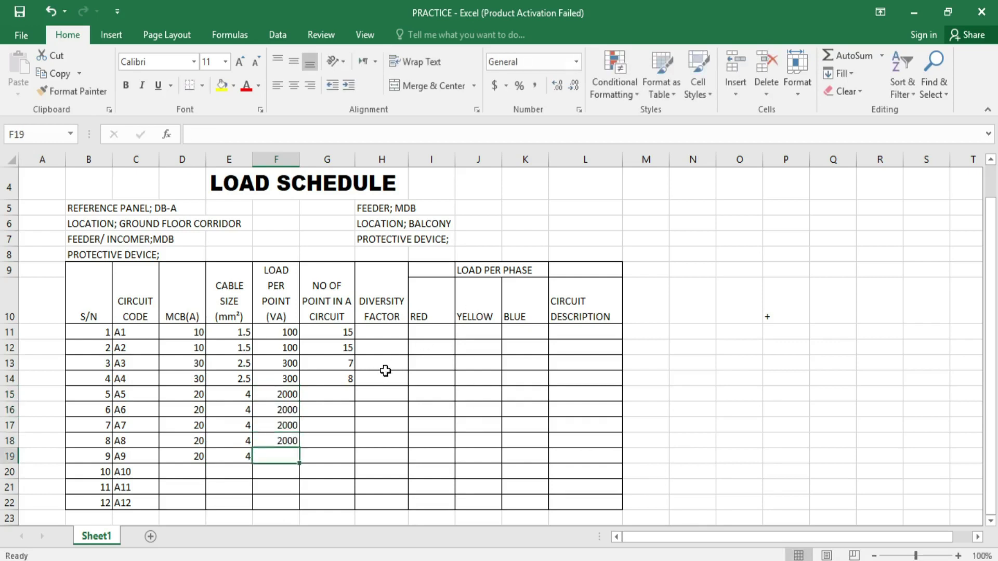
text(2000)
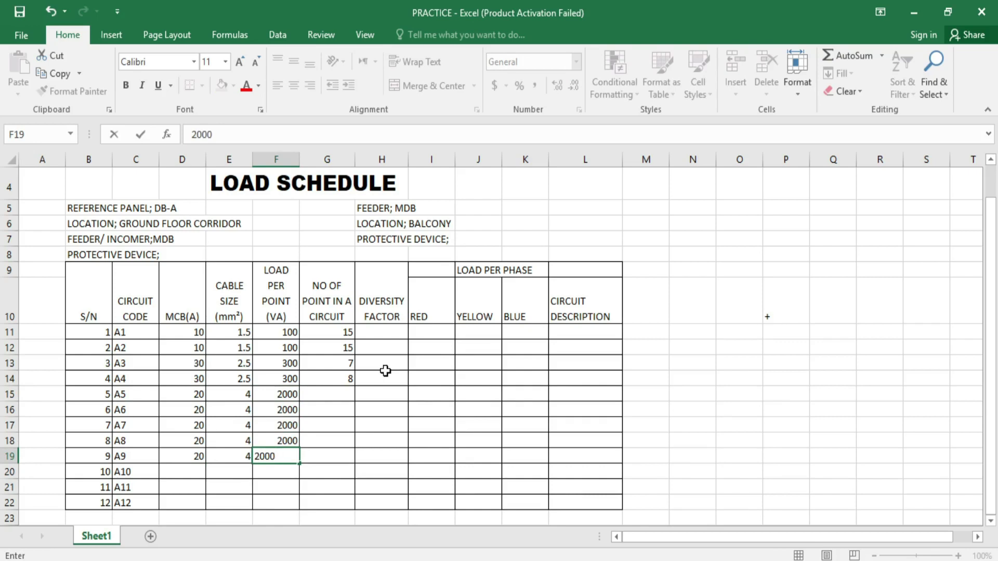
key(Return)
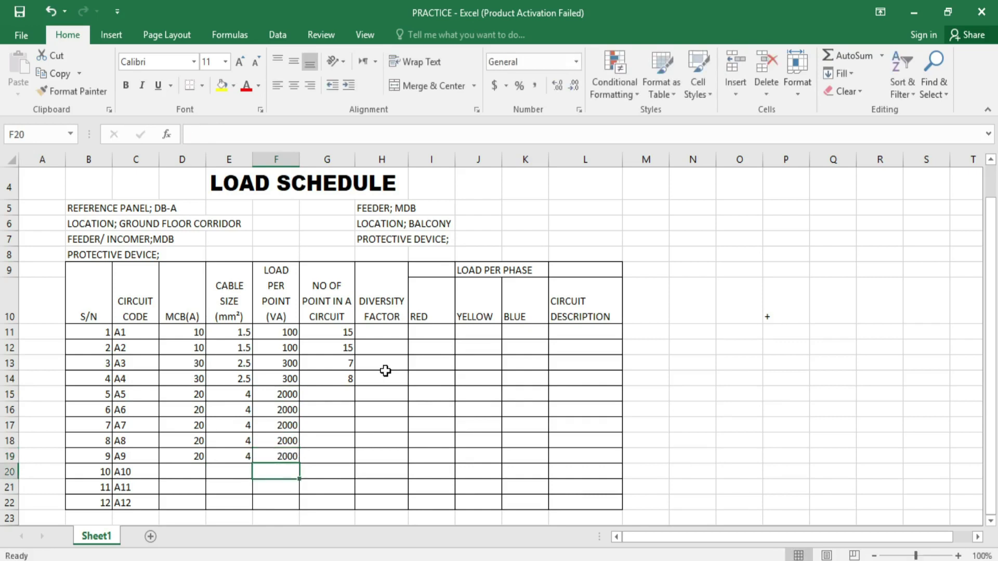
Enter 1 point for each of circuits A5–A9 in G15:G19.
click(345, 395)
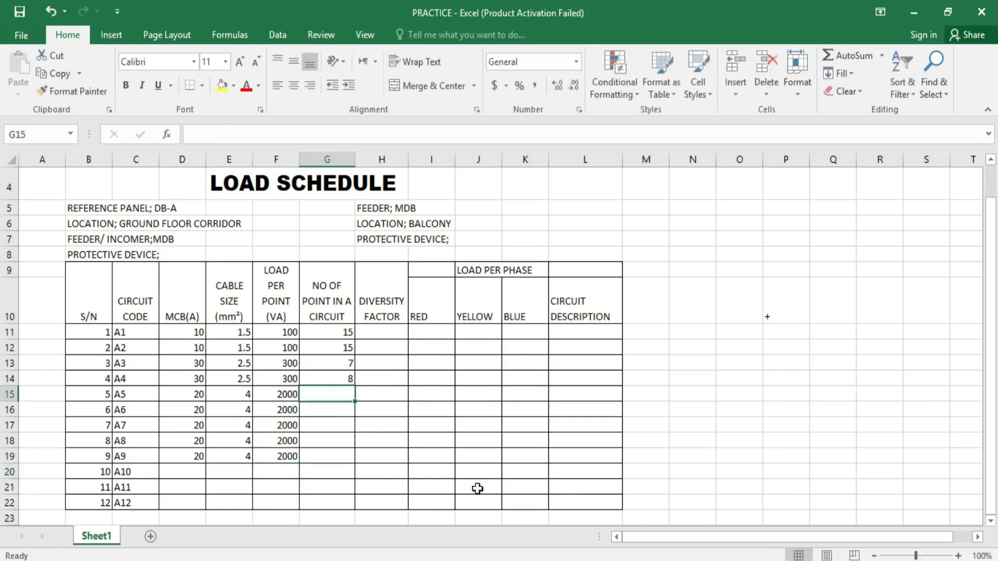
text(1)
key(Return)
text(1)
key(Return)
text(\)
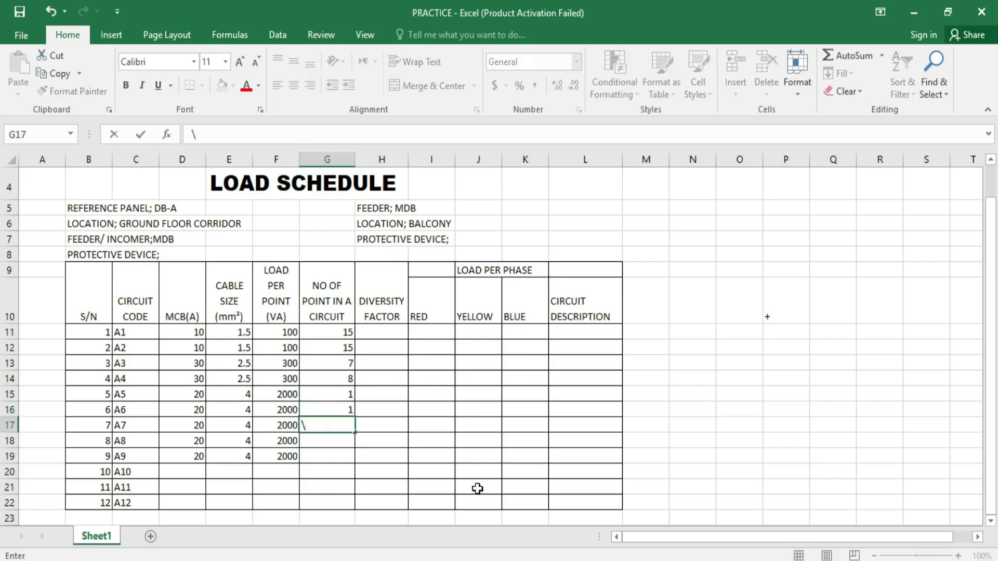
key(BackSpace)
text(1)
key(Return)
text(1)
key(Return)
text(1)
key(Return)
scroll(477, 488, down, 1)
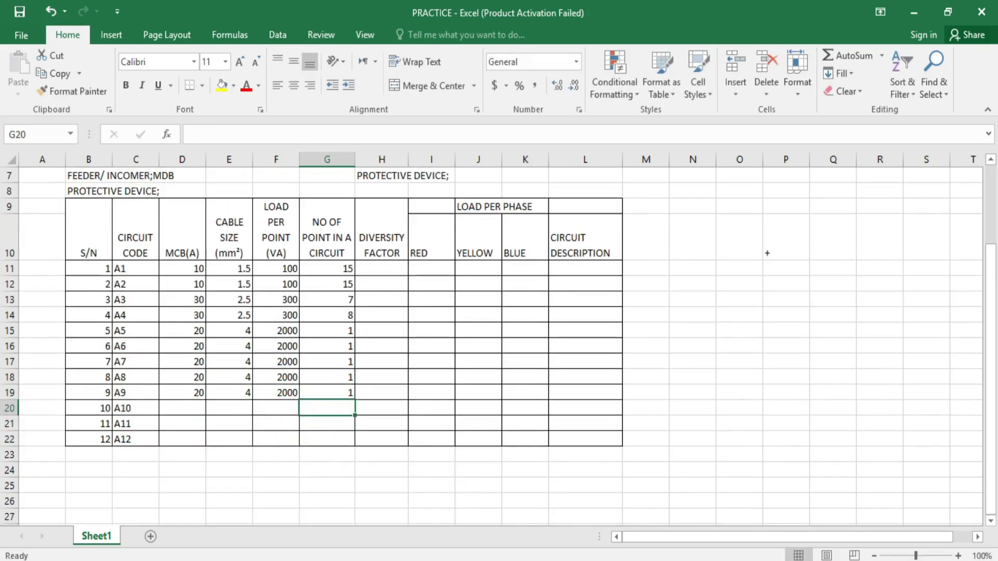
key(alt+Tab)
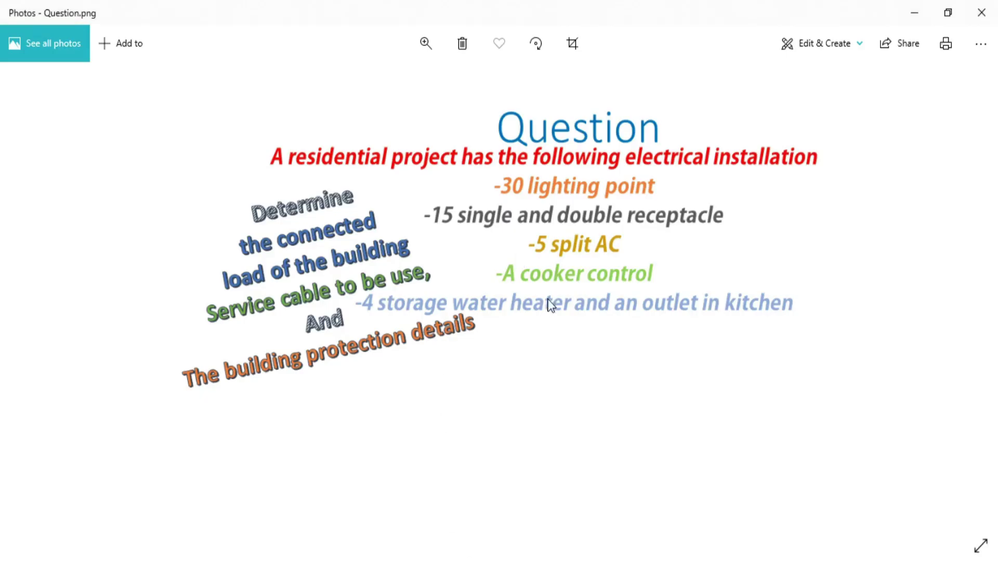
Give circuit A10 an MCB rating of 45 and a 6 mm² cable size.
key(alt+Tab)
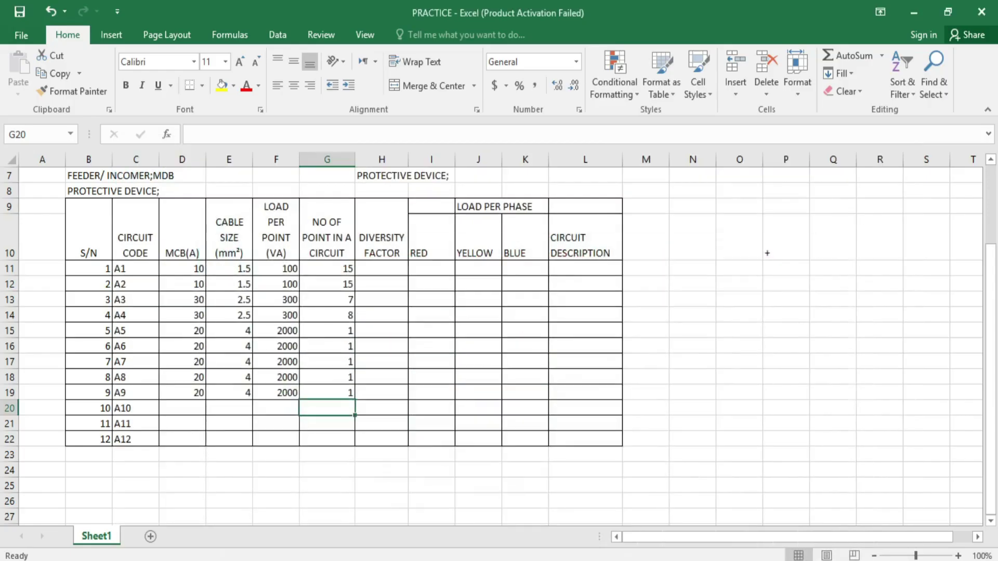
click(188, 406)
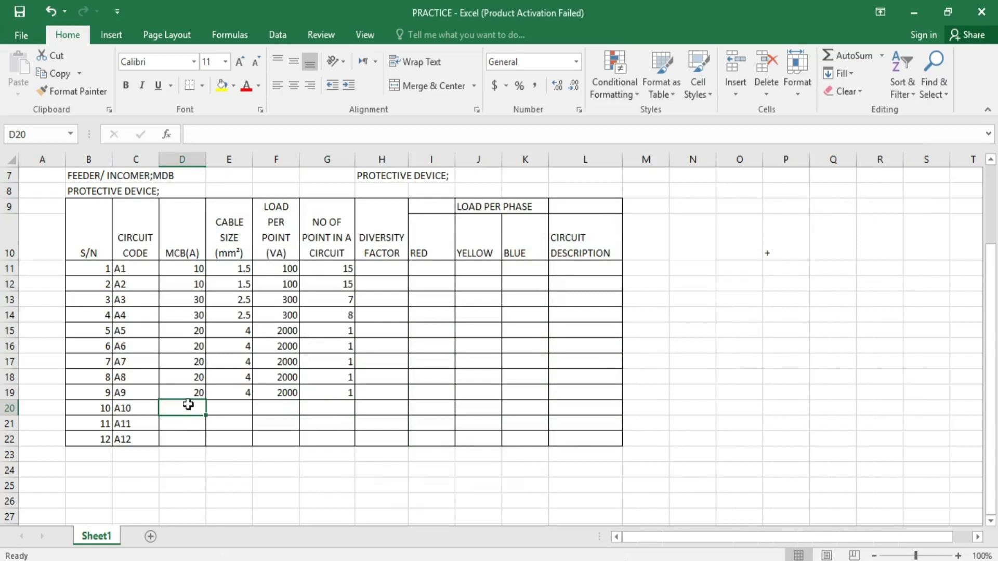
text(45)
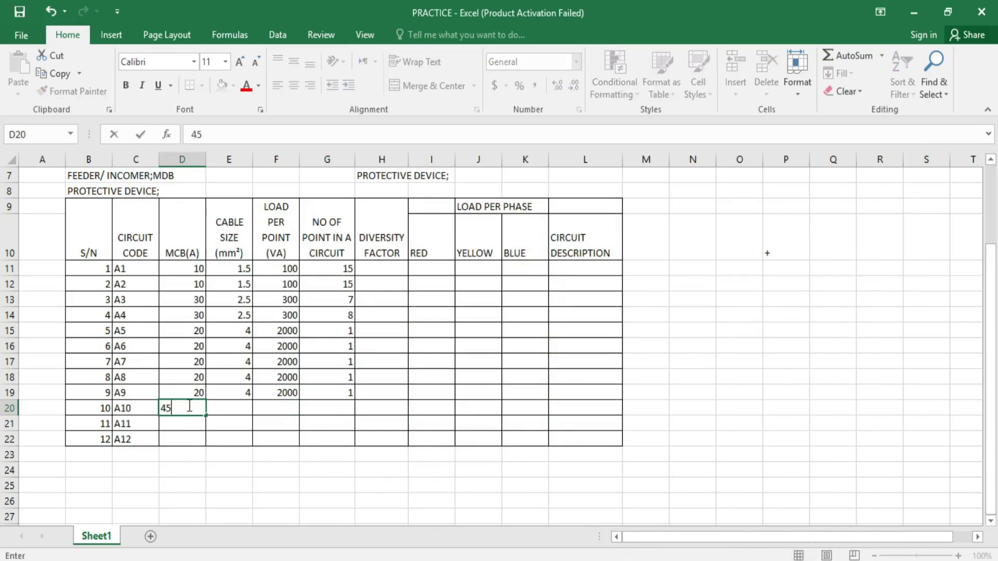
key(Return)
click(236, 409)
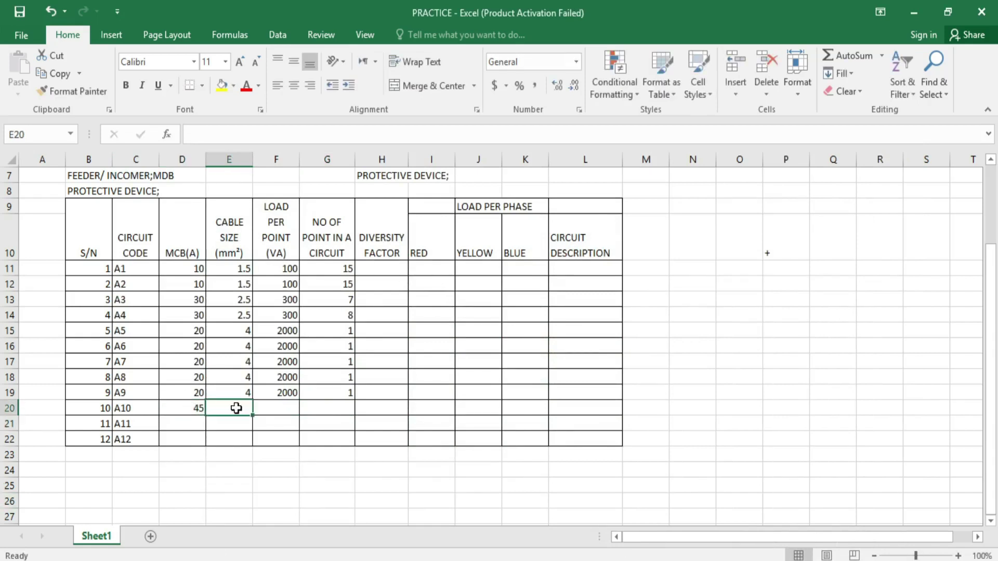
text(6)
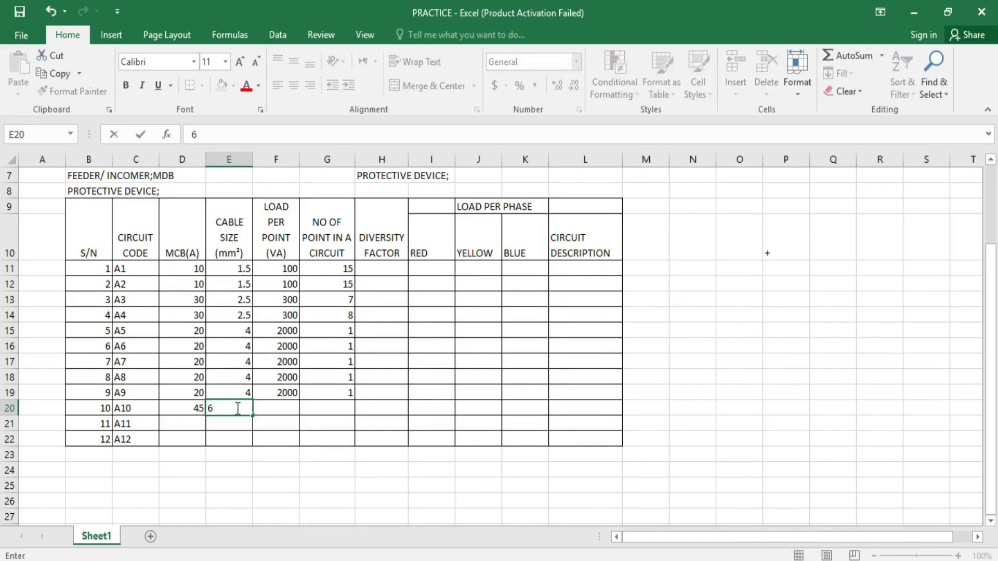
key(Return)
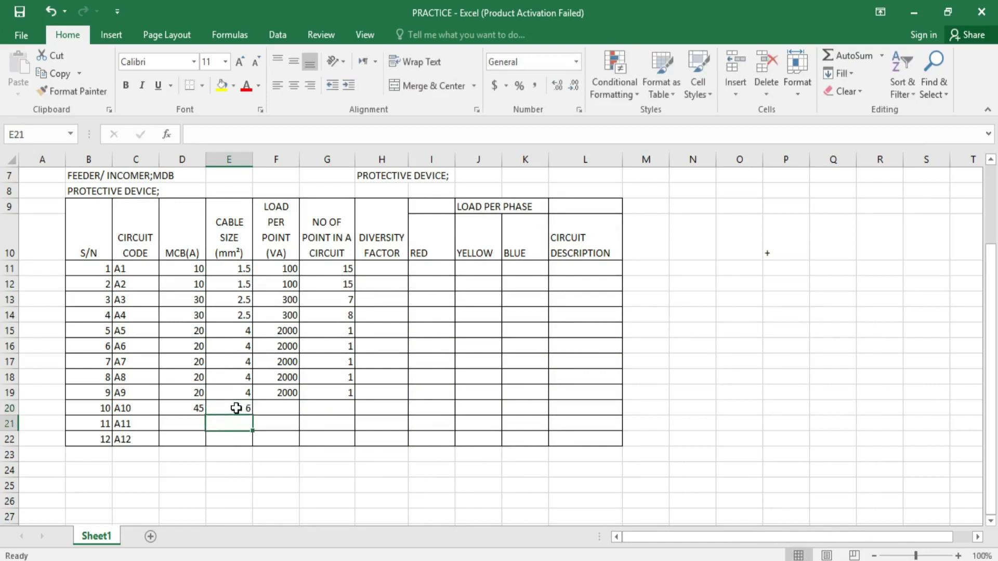
Set A10's load per point to 2000 VA and its points to 1, then view the question image.
click(285, 413)
text(2000)
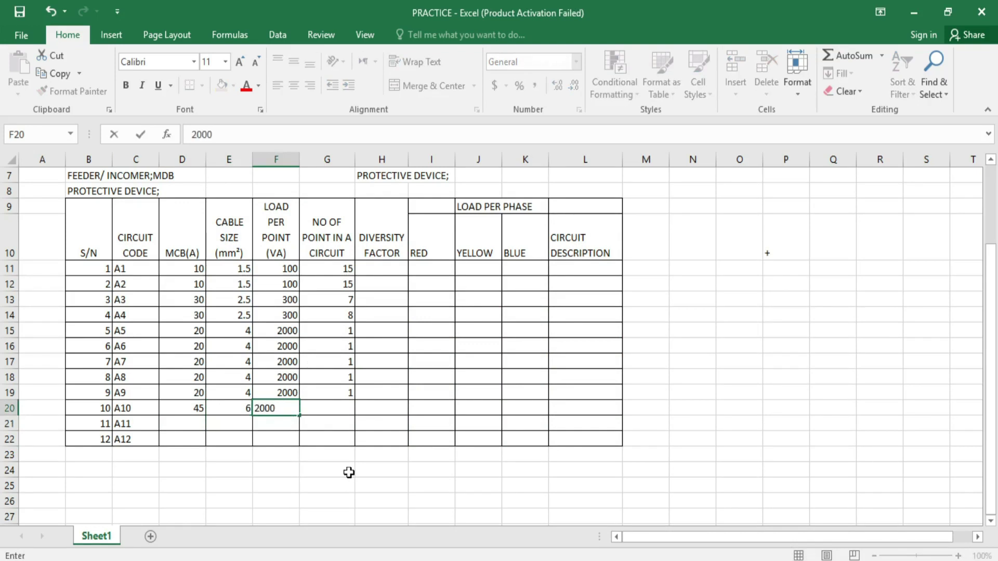
key(Return)
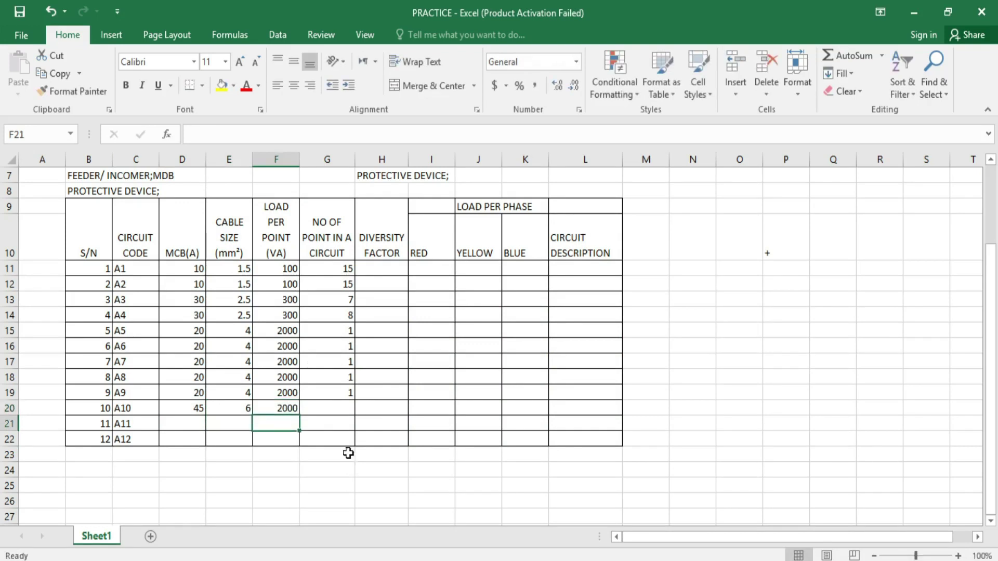
click(348, 407)
text(1)
key(Return)
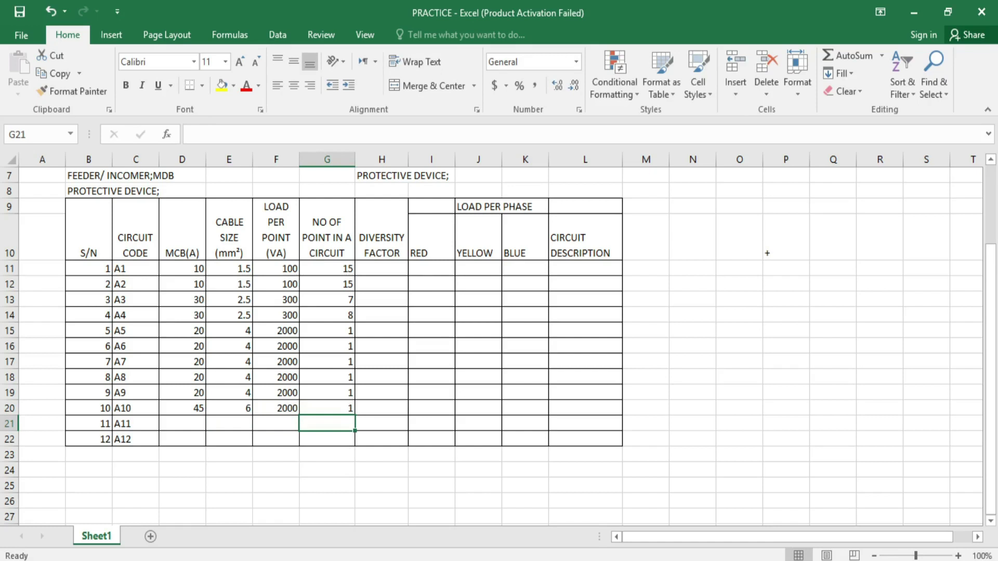
key(alt+Tab)
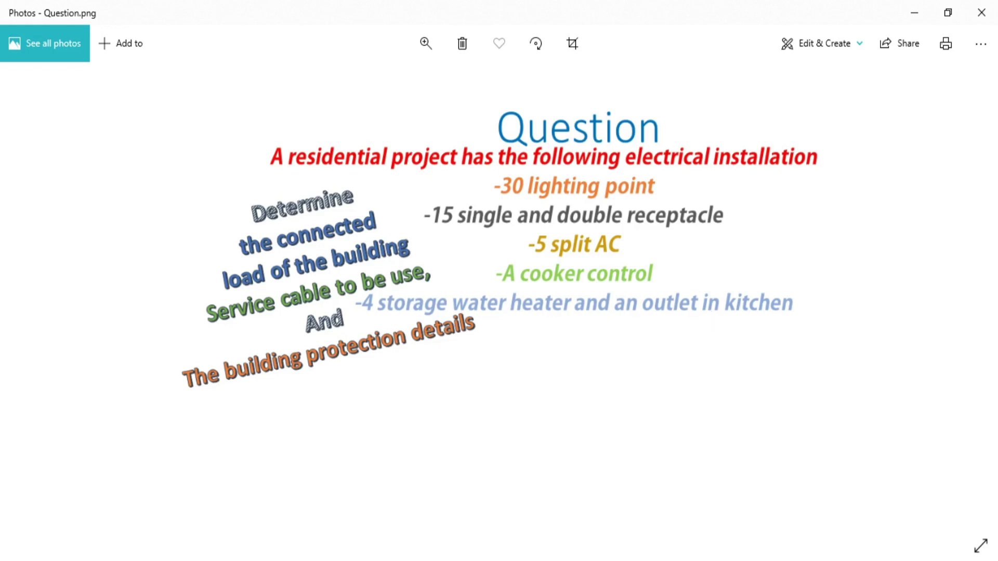
Switch back to Excel and scroll through the LOAD SCHEDULE table to review circuits A1–A10.
key(alt+Tab)
scroll(138, 441, down, 1)
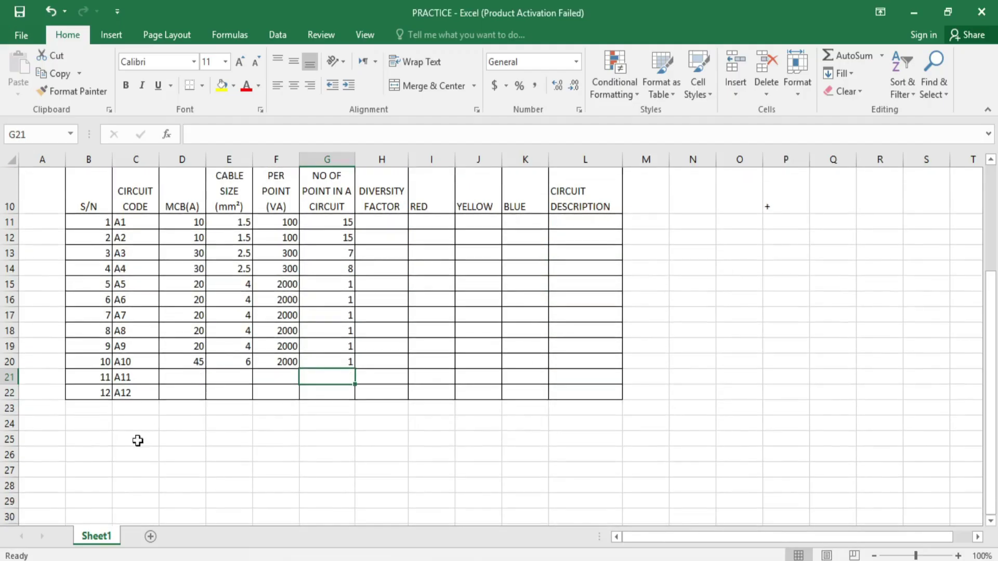
scroll(112, 369, up, 1)
scroll(123, 447, up, 1)
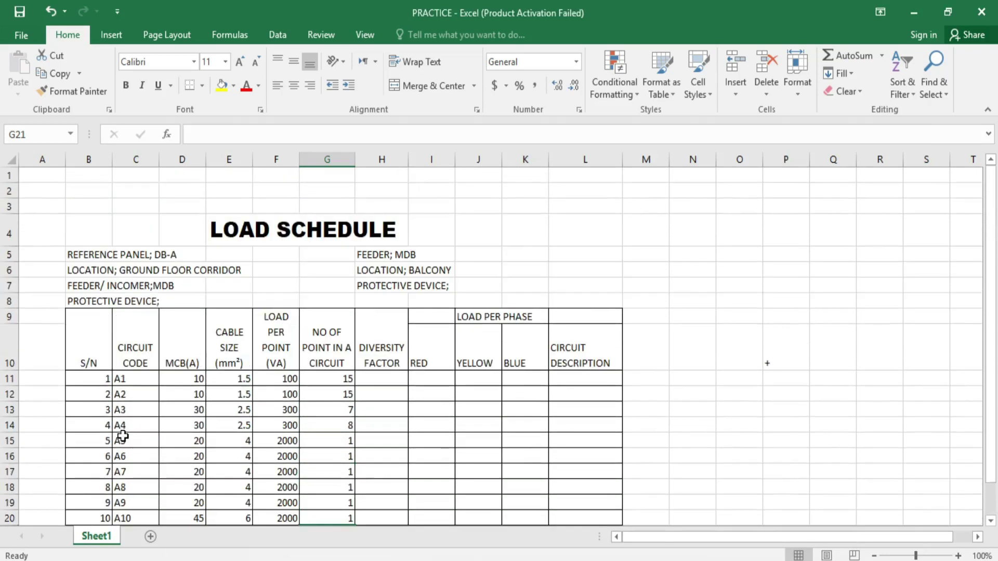
scroll(149, 399, down, 2)
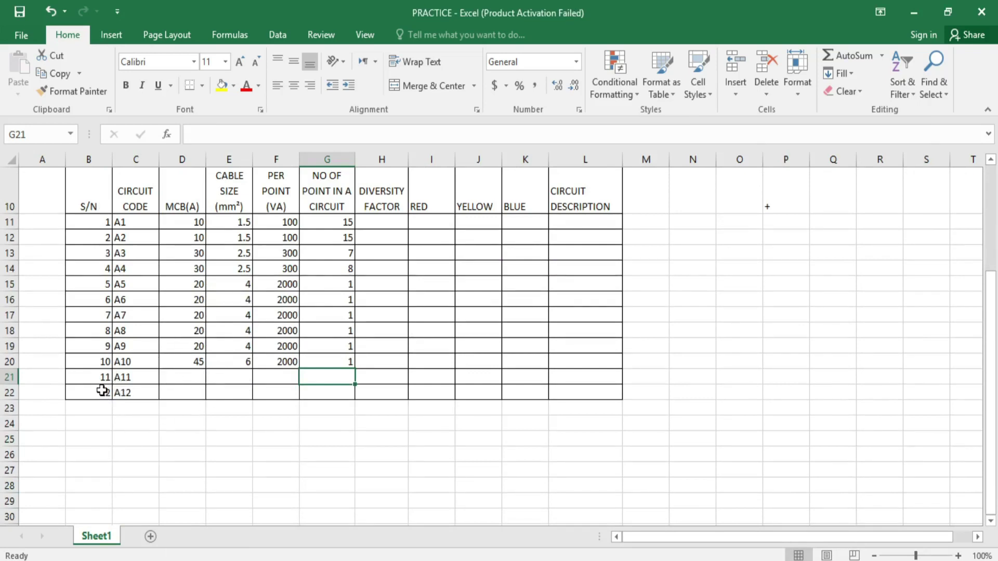
scroll(115, 395, up, 3)
scroll(111, 411, down, 3)
Copy rows 21–22 and insert them as new circuit rows 23–24.
click(11, 377)
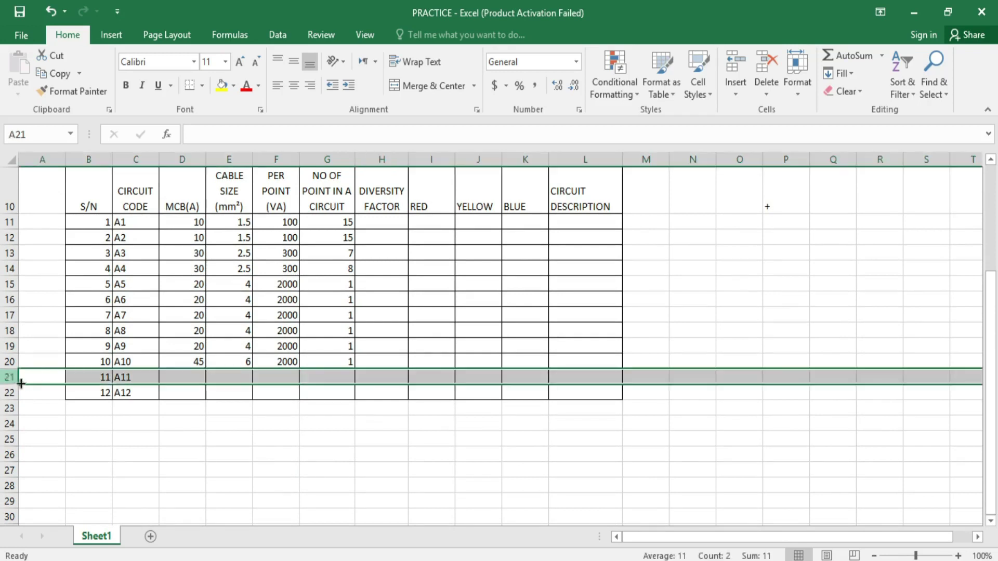
drag(10, 382, 14, 395)
right_click(16, 395)
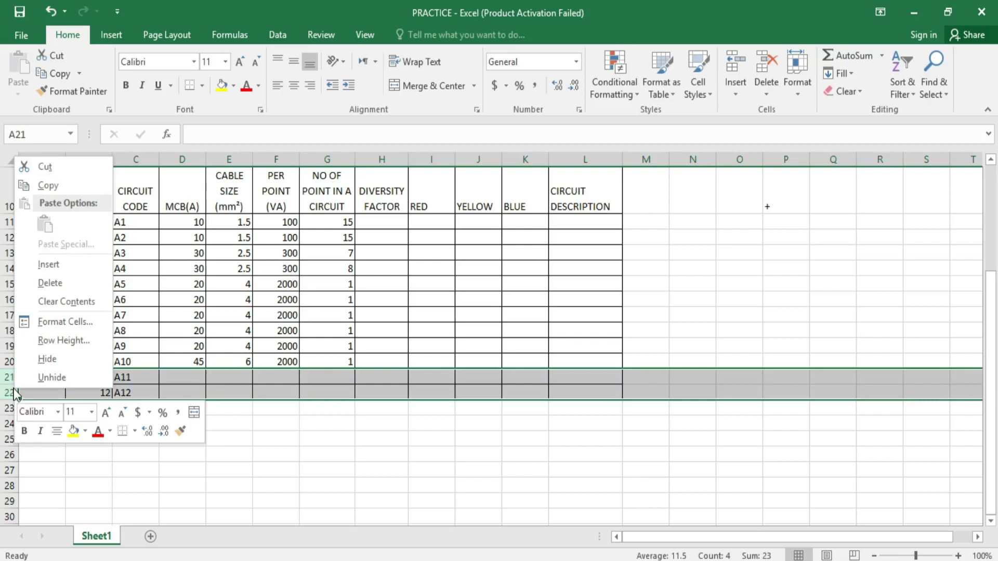
click(52, 185)
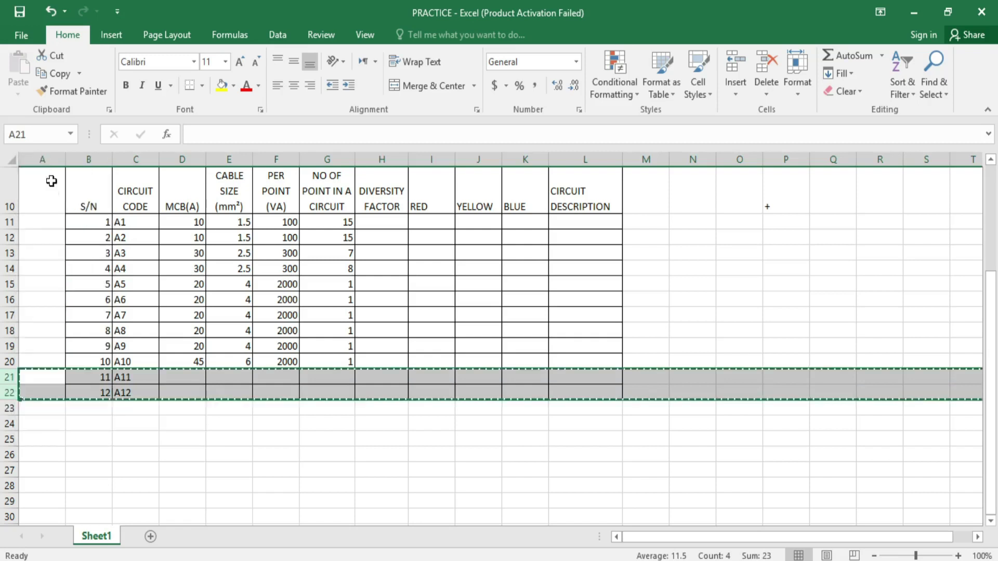
right_click(10, 399)
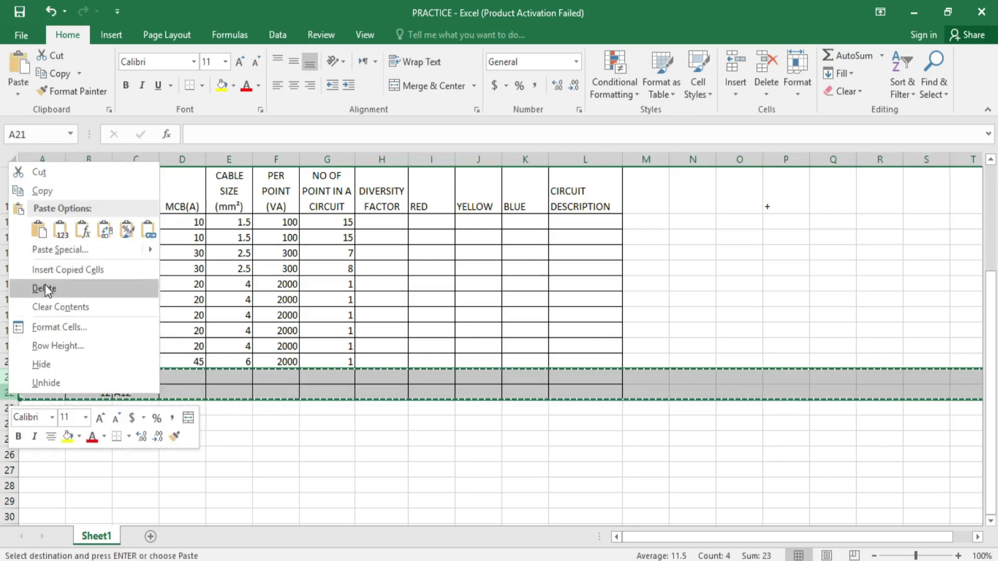
click(54, 264)
click(345, 514)
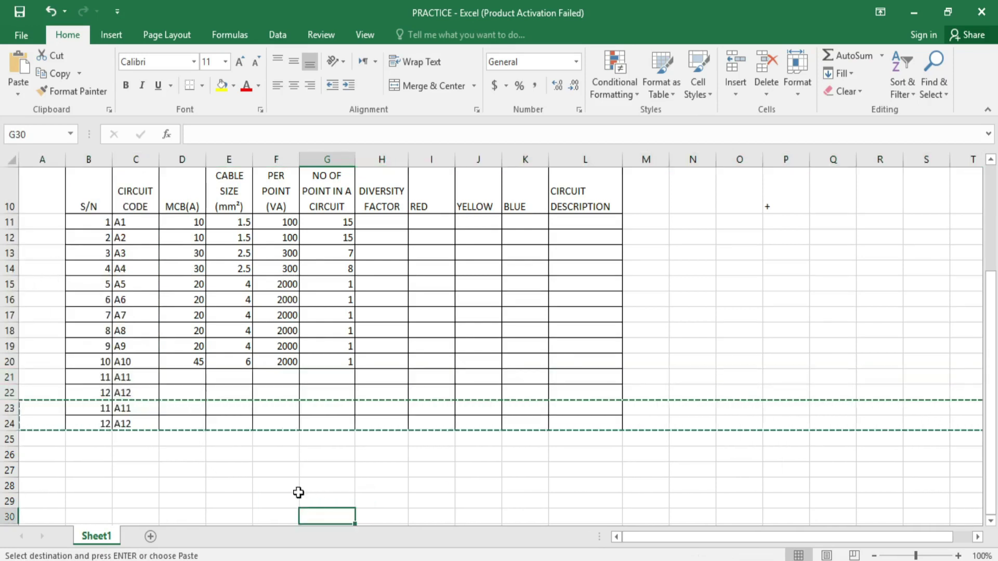
click(71, 434)
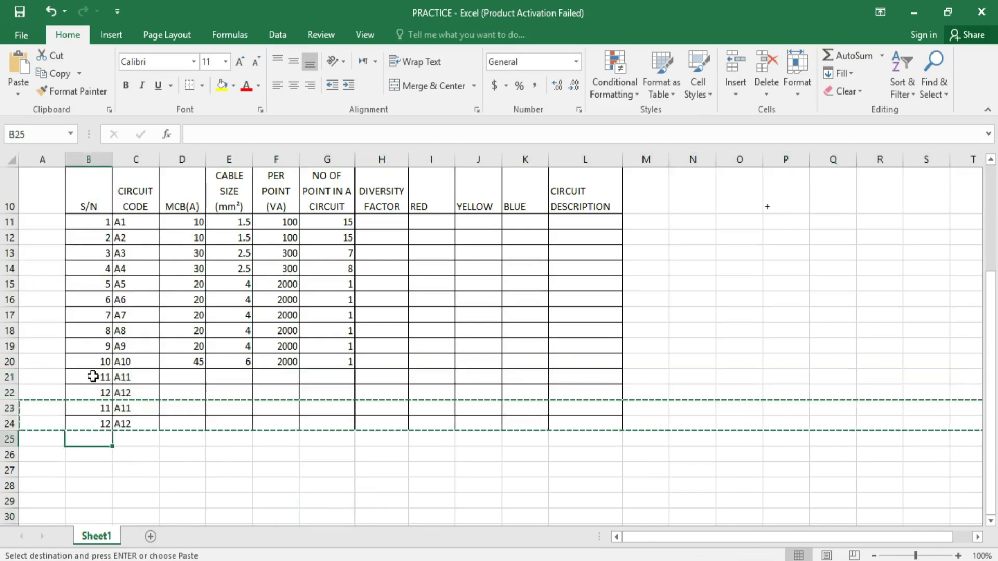
key(Escape)
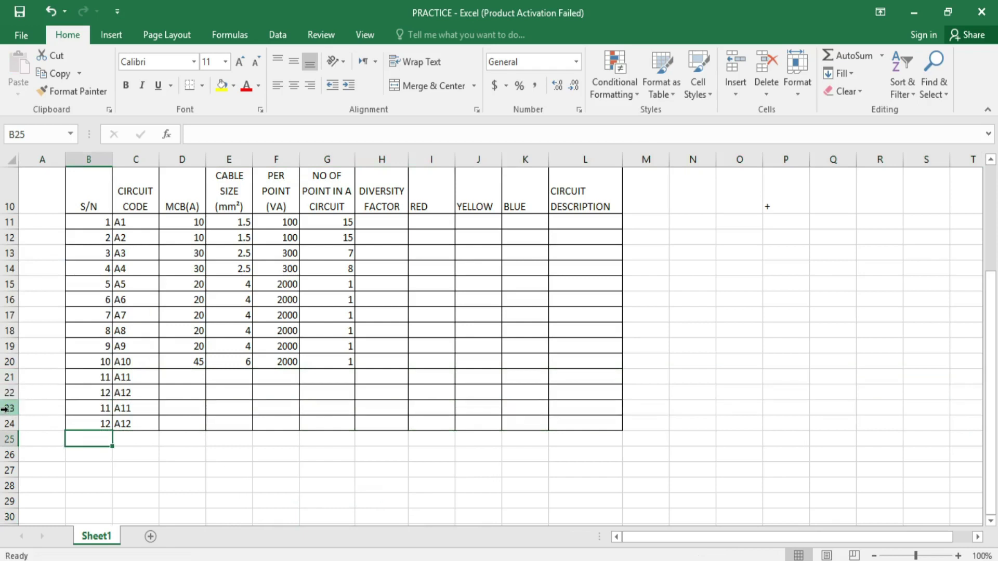
Insert a copy of row 23 to add one more bordered circuit row.
click(5, 409)
right_click(5, 409)
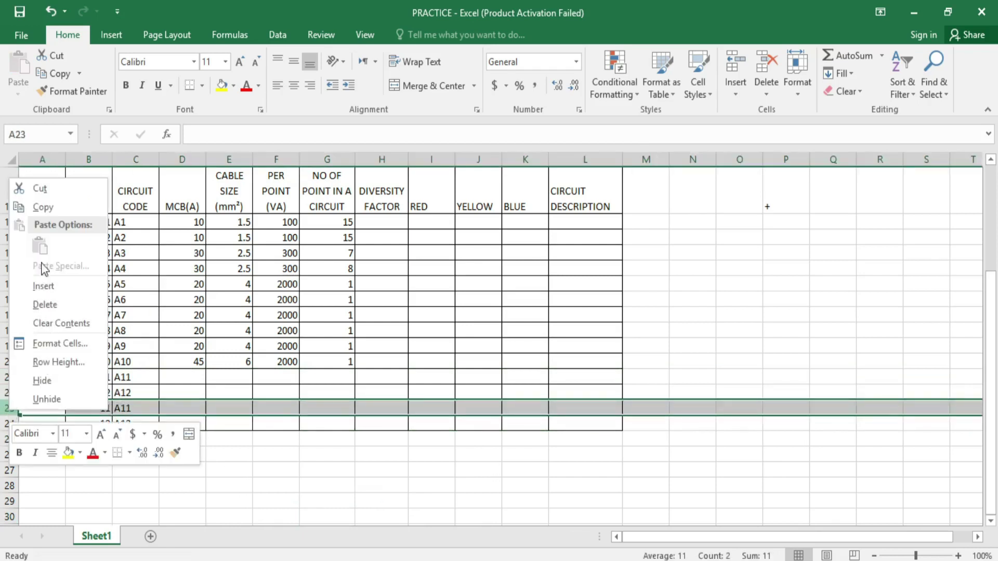
click(37, 208)
right_click(6, 410)
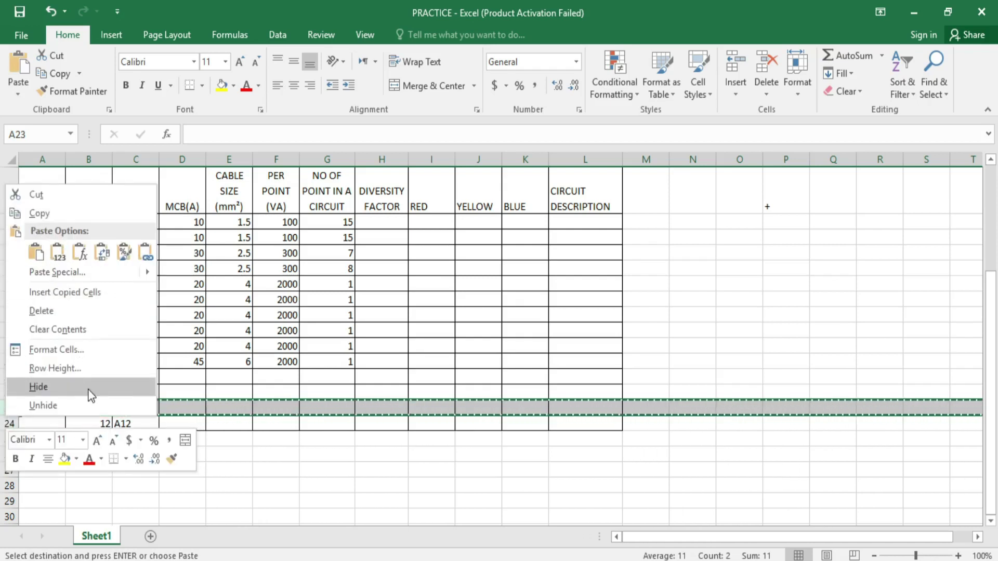
click(56, 289)
click(797, 285)
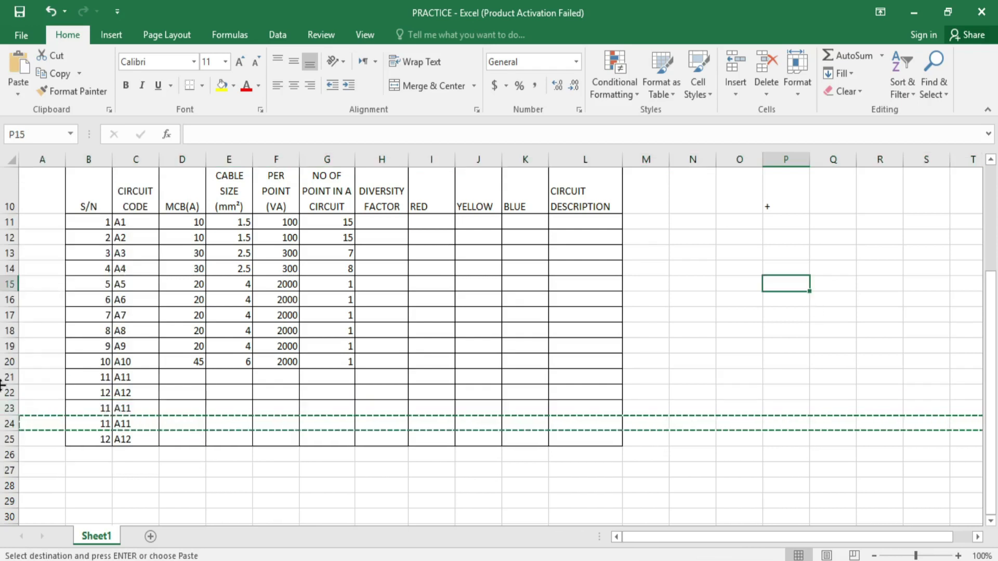
Renumber the serials in B23:B25 as 13, 14 and 15.
click(103, 408)
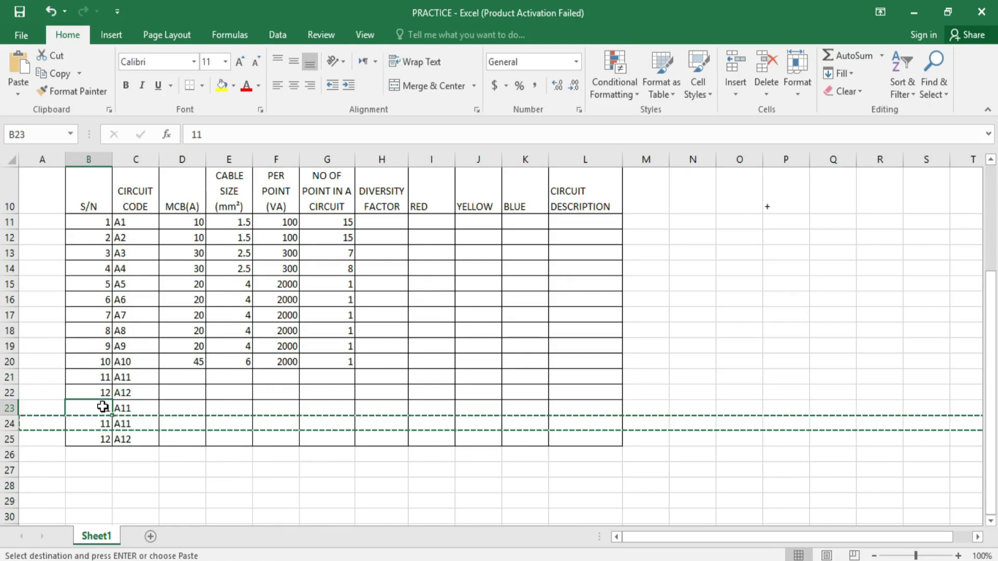
text(13)
key(Return)
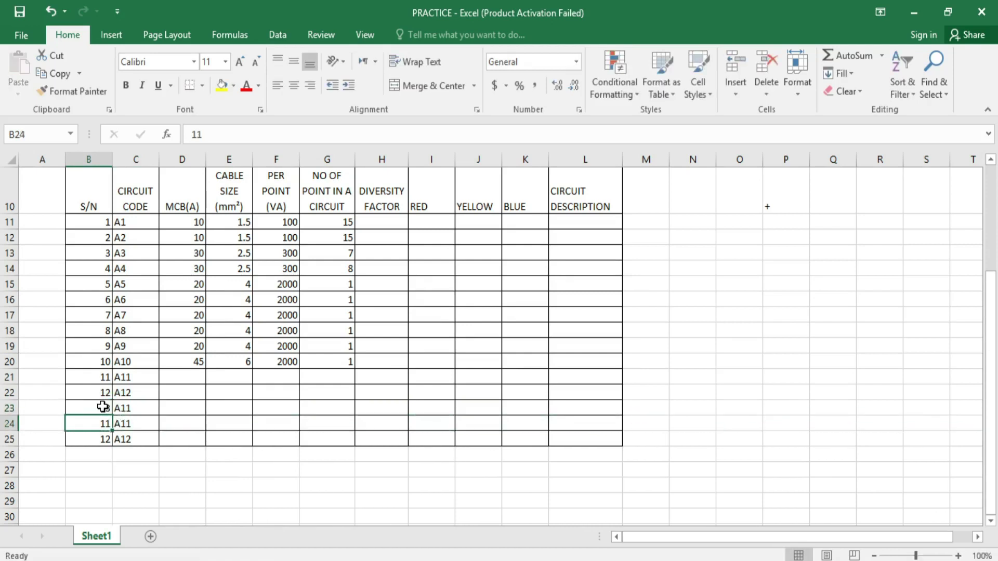
text(14)
key(Return)
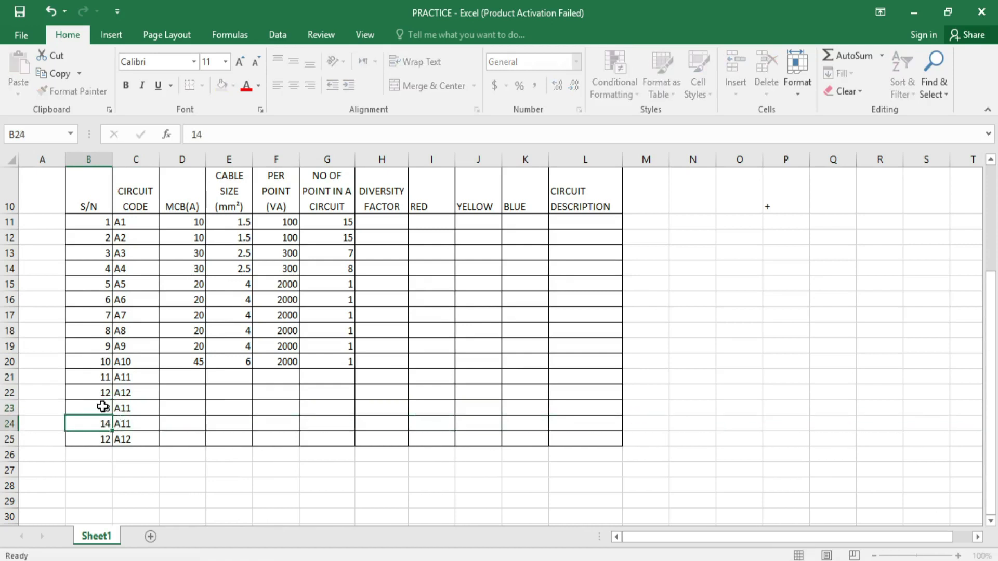
text(15)
key(Return)
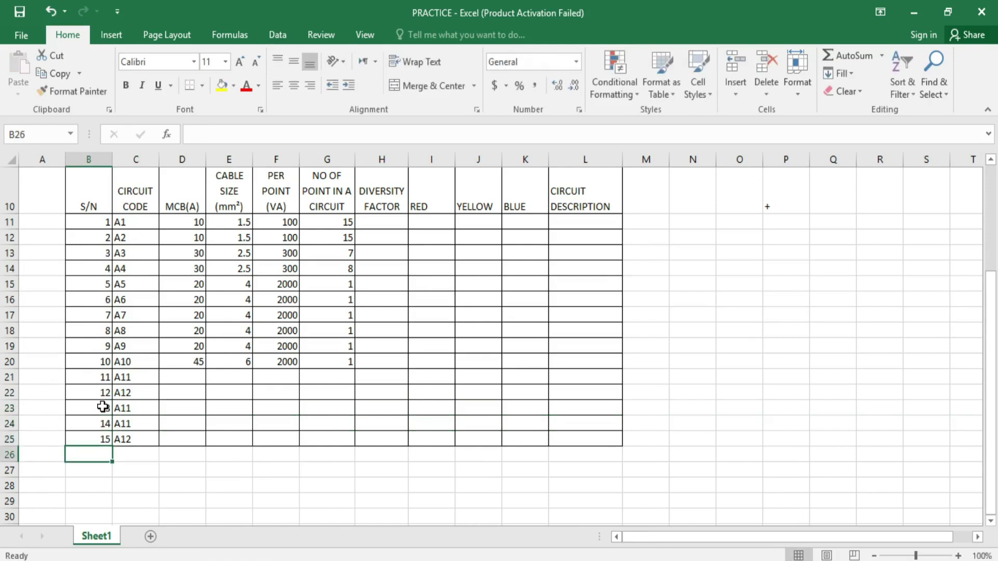
Change the circuit codes in C23:C25 to A13, A14 and A15.
click(137, 405)
double_click(136, 406)
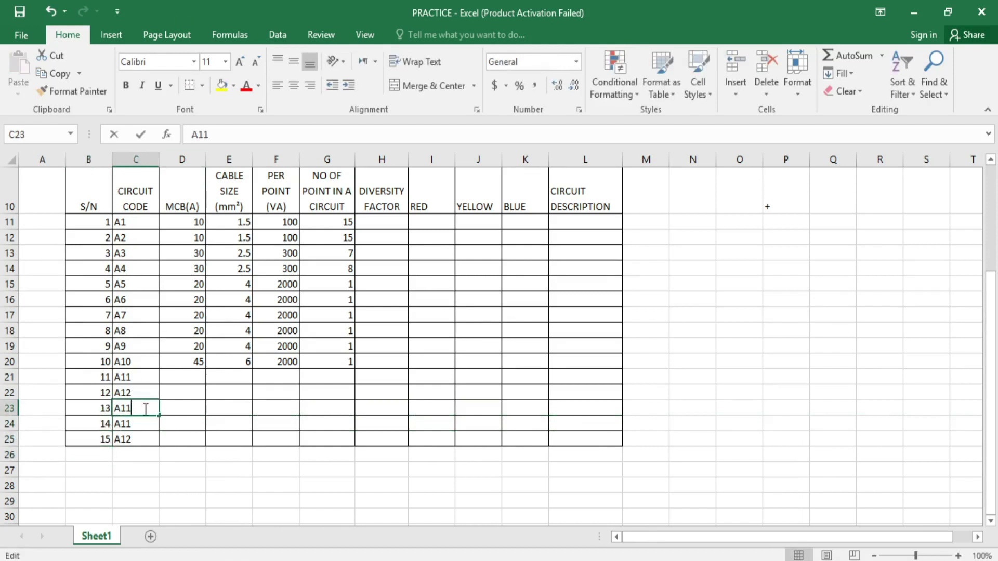
key(BackSpace)
click(144, 427)
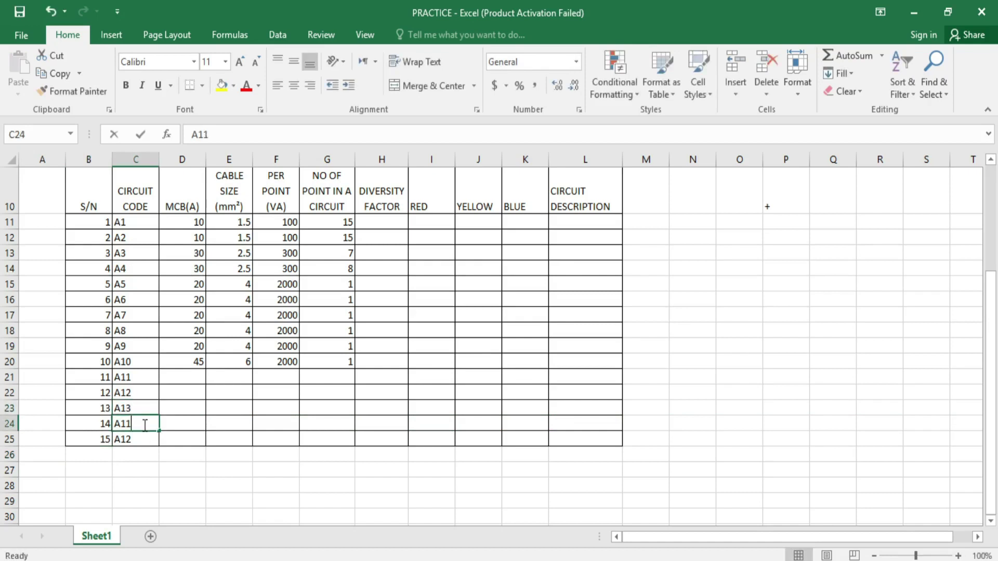
double_click(153, 424)
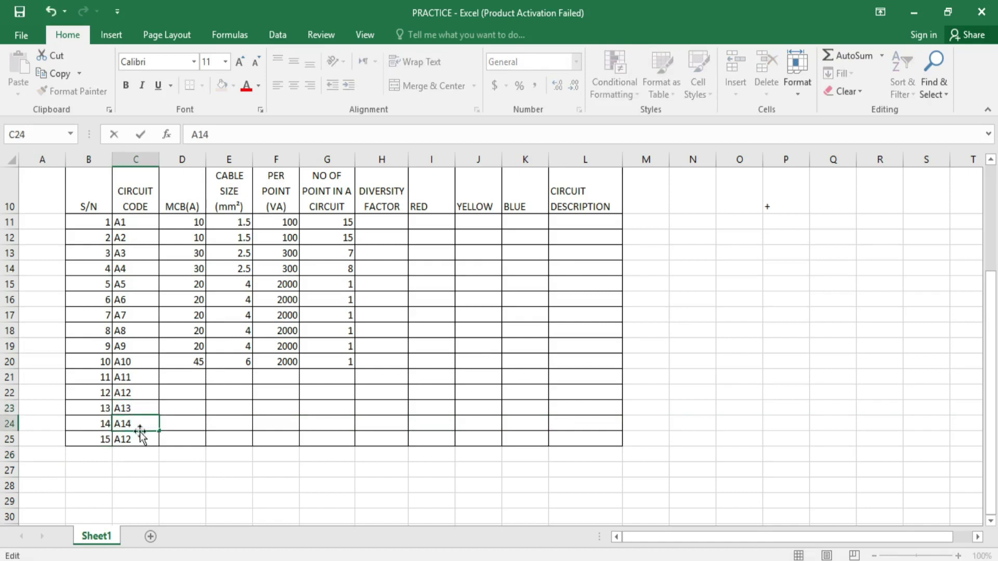
double_click(139, 439)
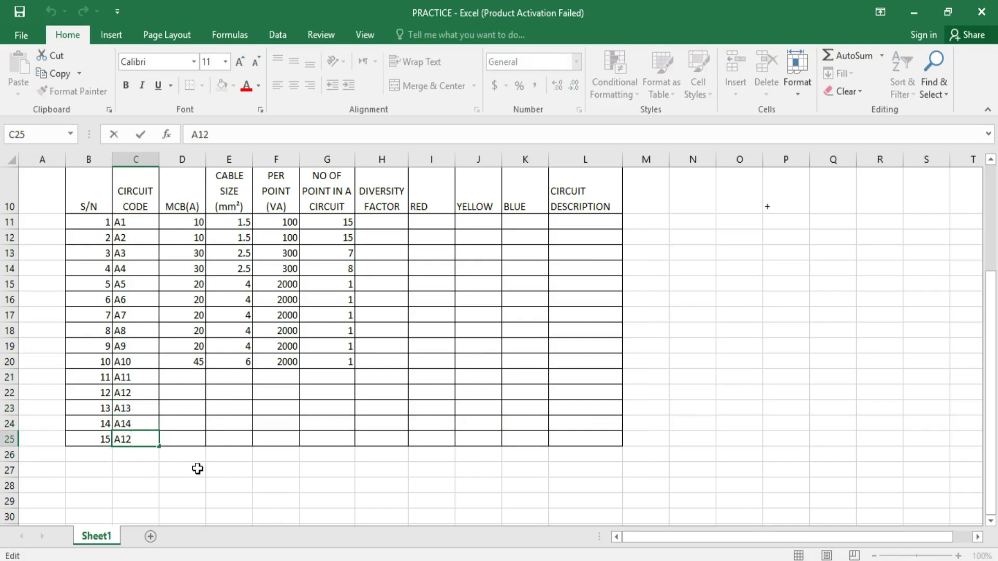
click(740, 375)
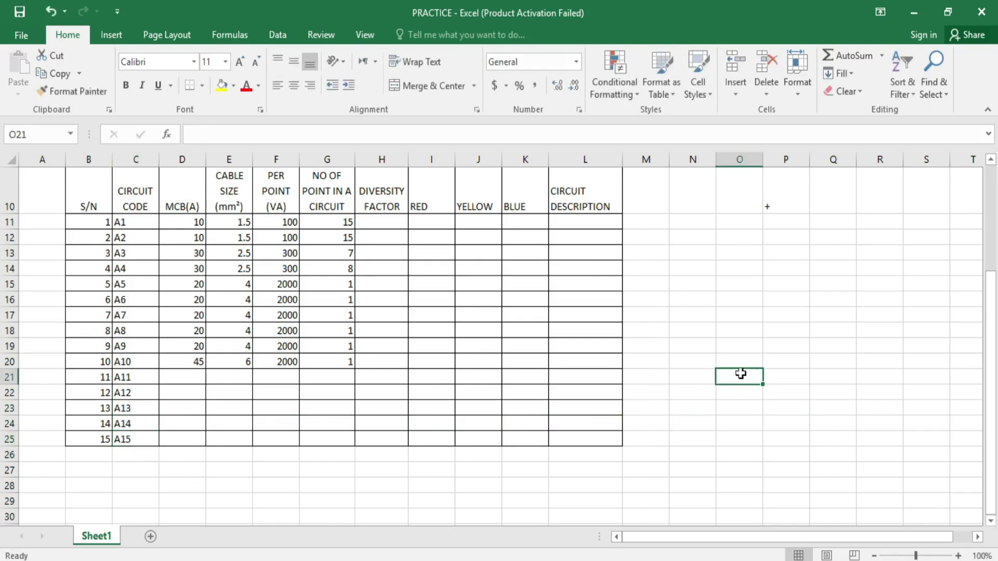
Enter a 32 A MCB rating for circuits A11–A15 in D21:D25.
click(192, 373)
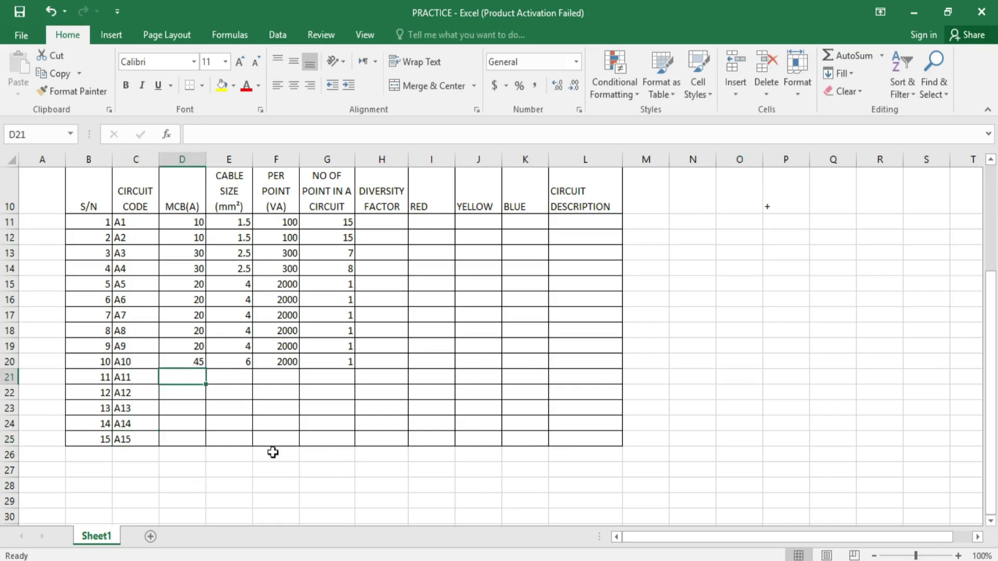
text(32)
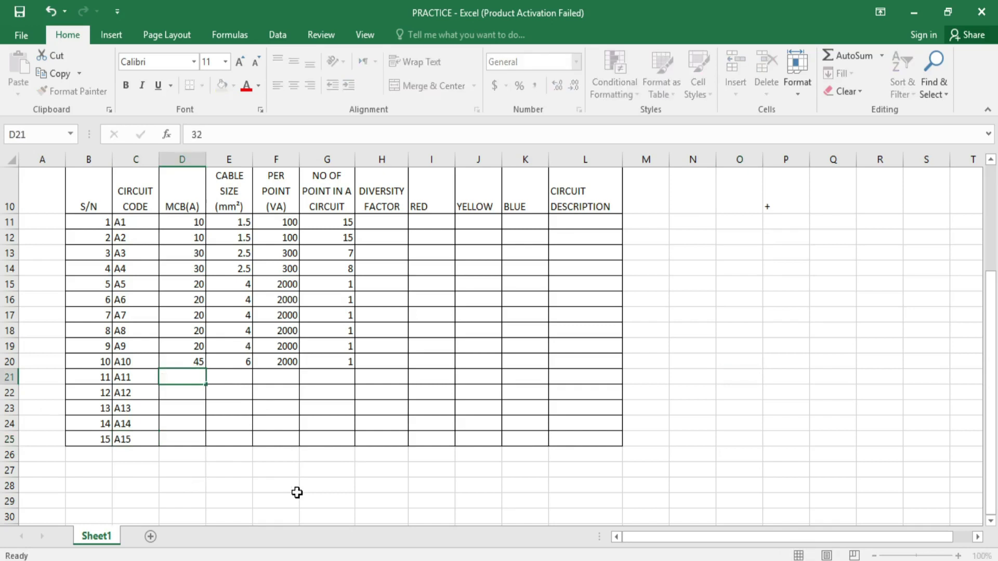
key(Return)
text(32)
key(Return)
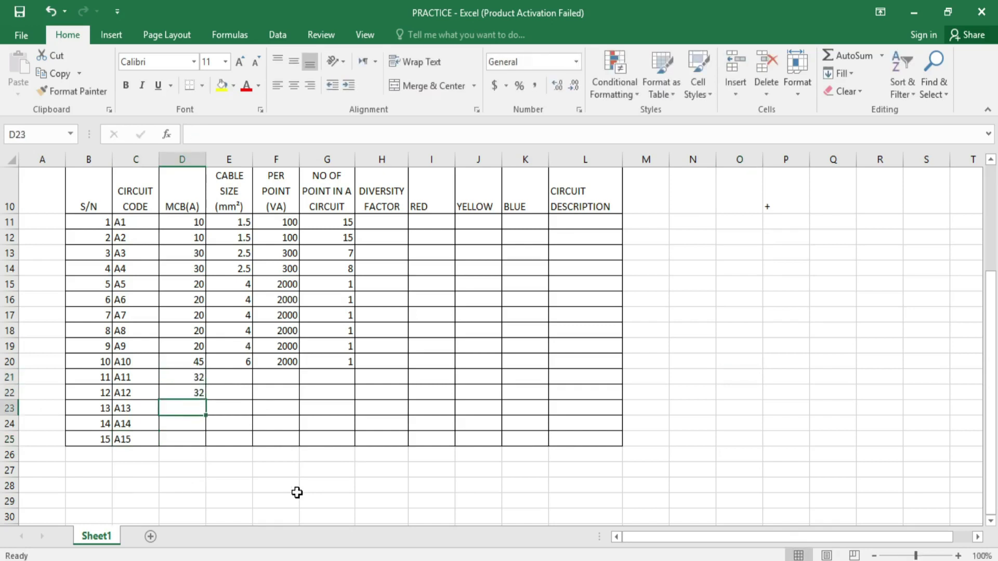
text(32)
key(Return)
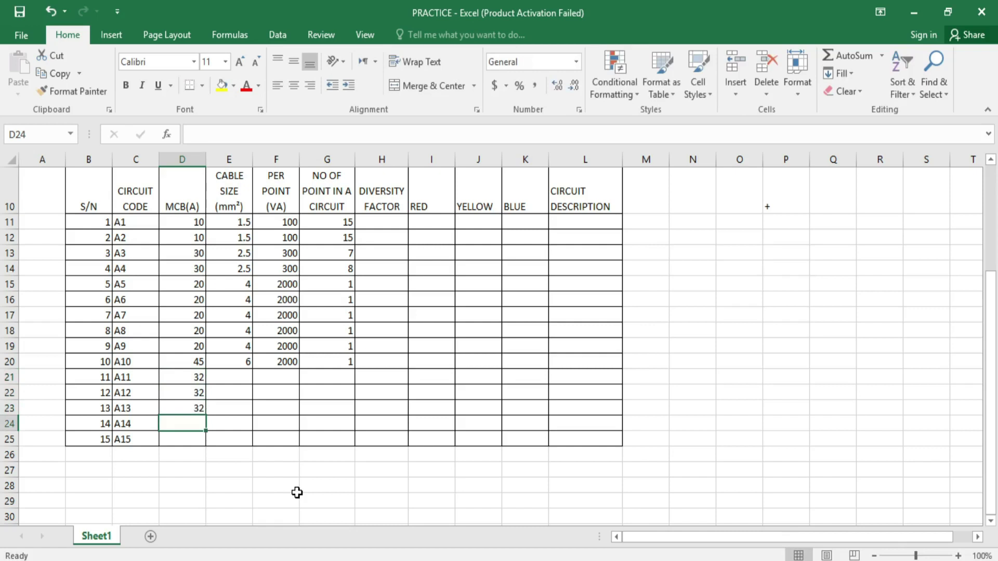
text(32)
key(Return)
text(32)
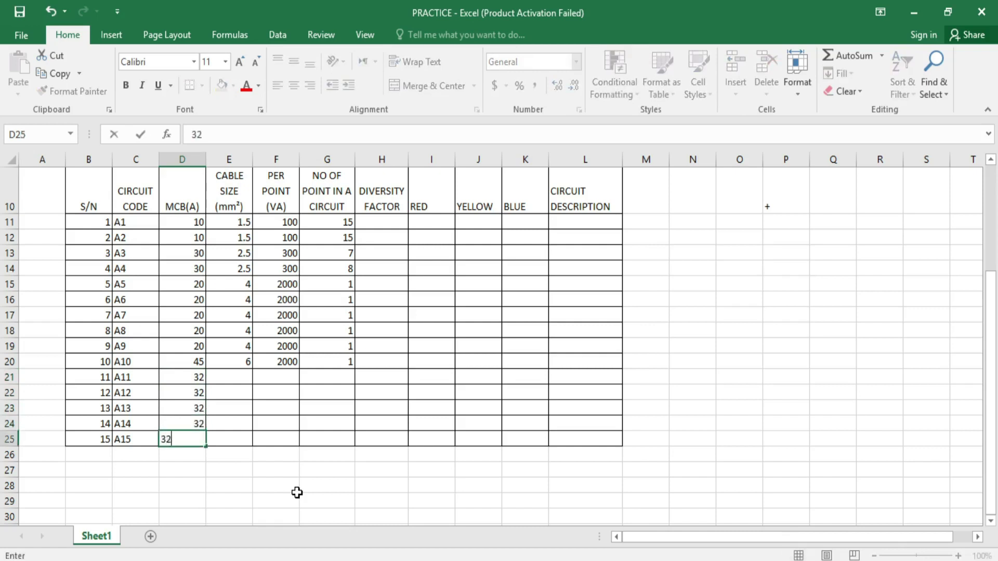
key(Return)
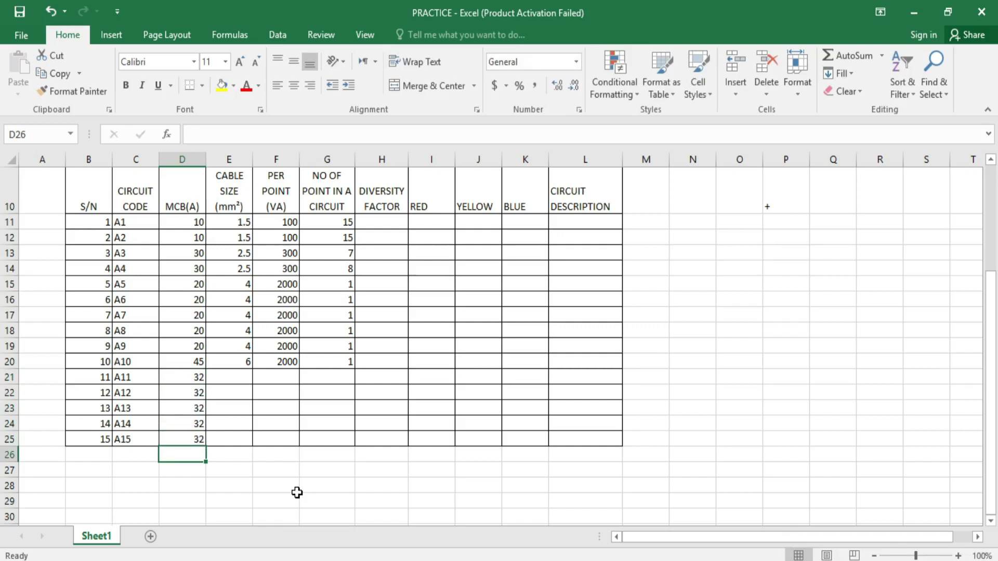
Enter cable size 4 mm² for circuits A11–A15 in column E.
click(244, 378)
text(4)
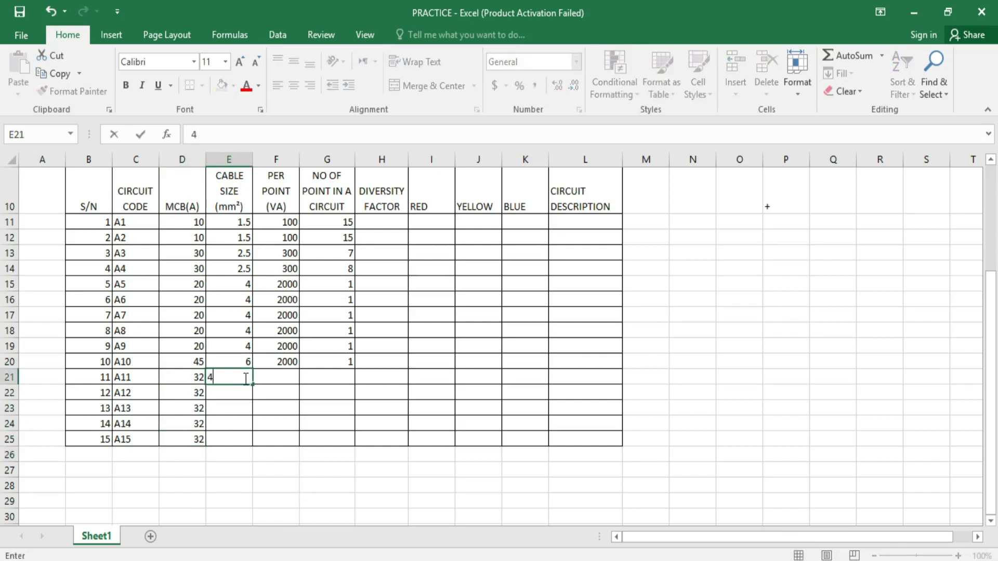
key(Return)
text(4)
key(Return)
text(4)
key(Return)
text(4)
key(Return)
text(4)
key(Return)
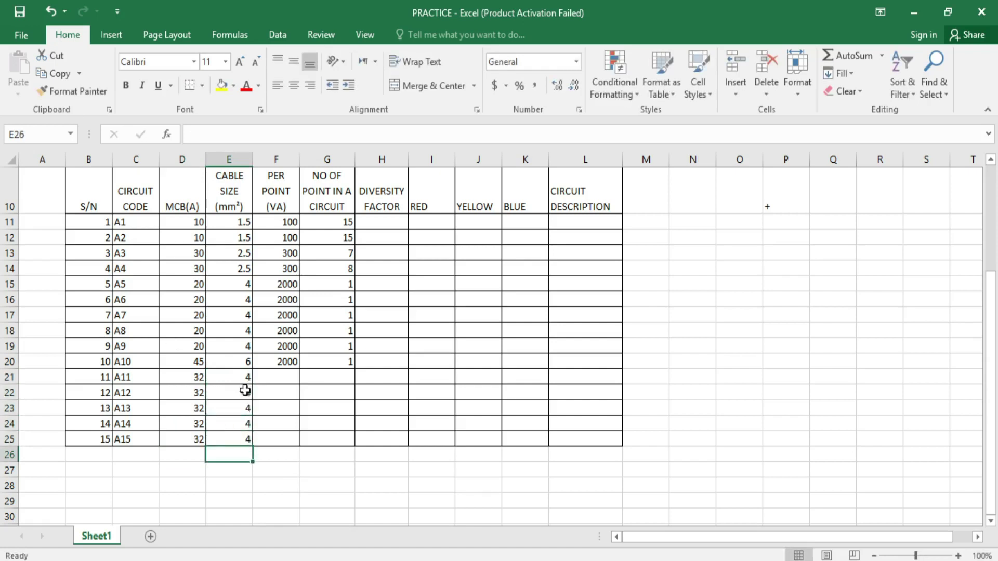
Enter 2000 VA per-point loads in F21:F25, correcting F24 to 2000.
click(276, 377)
text(2000)
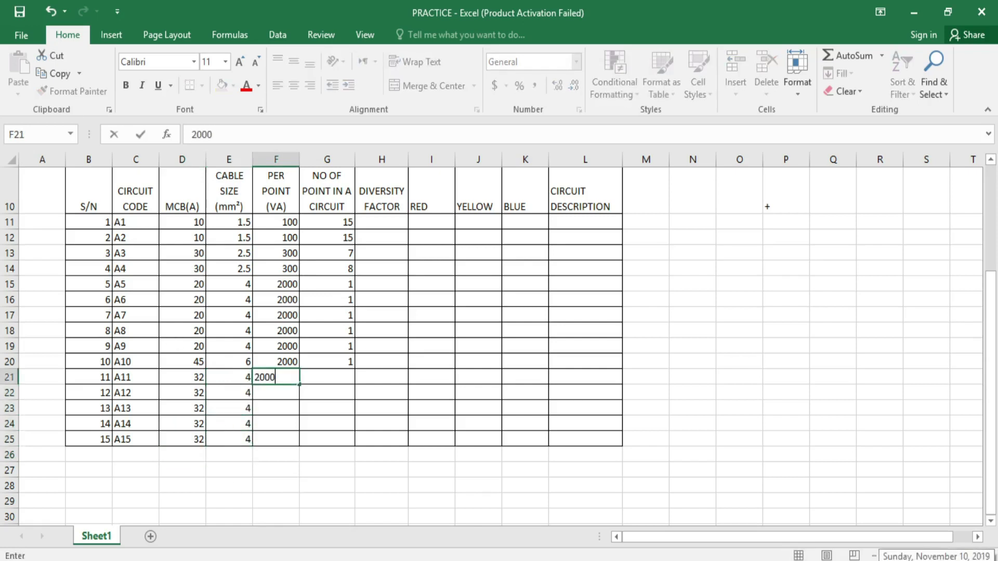
key(Return)
text(2000)
key(Return)
text(2000)
key(Return)
text(200)
key(Return)
text(200)
key(Return)
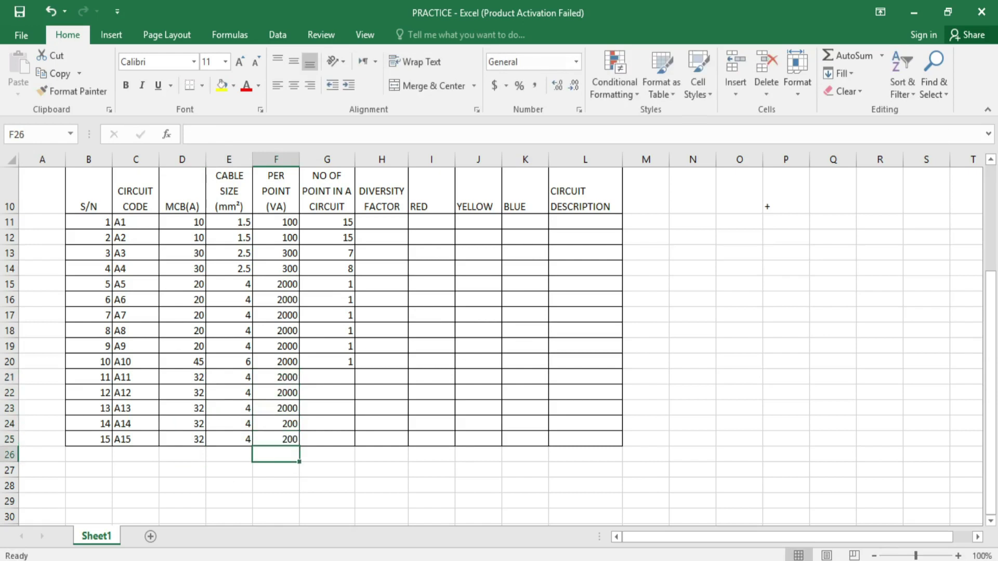
click(291, 423)
text(2000)
key(Return)
text(2000)
key(Return)
Describe circuit A1 as LIGHTING POINT and widen column L to fit.
scroll(69, 345, up, 3)
scroll(513, 391, down, 3)
click(686, 304)
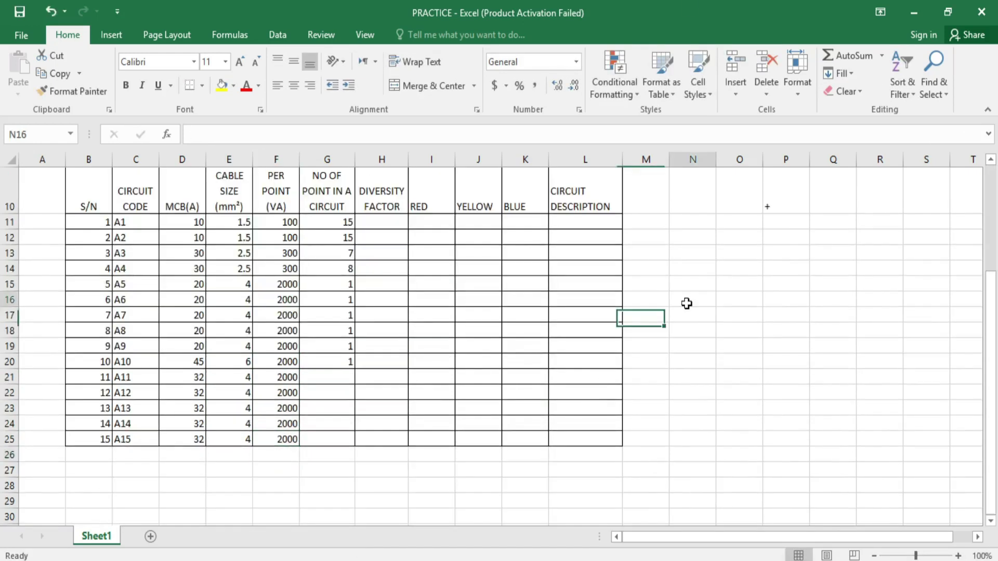
scroll(73, 424, up, 2)
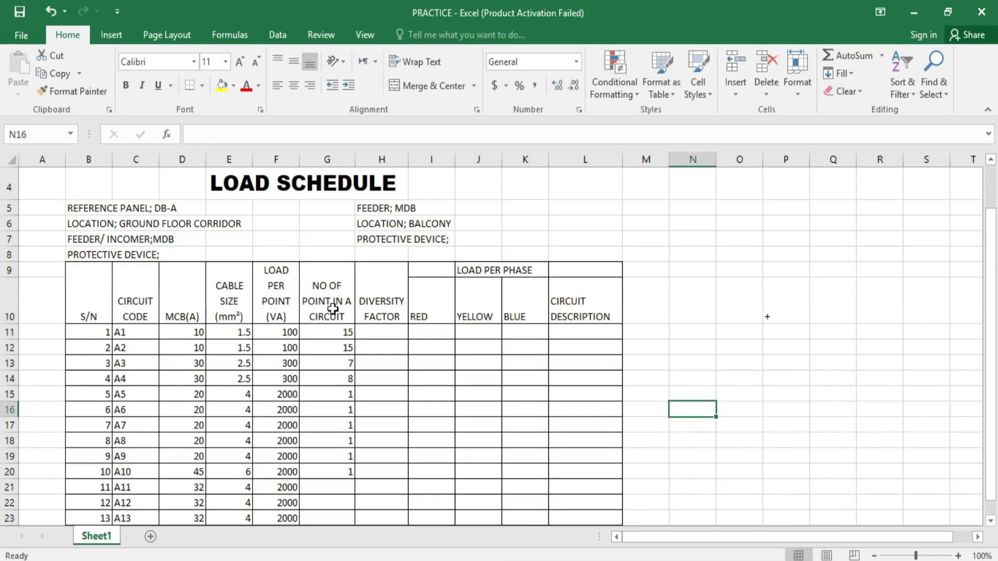
scroll(329, 312, down, 1)
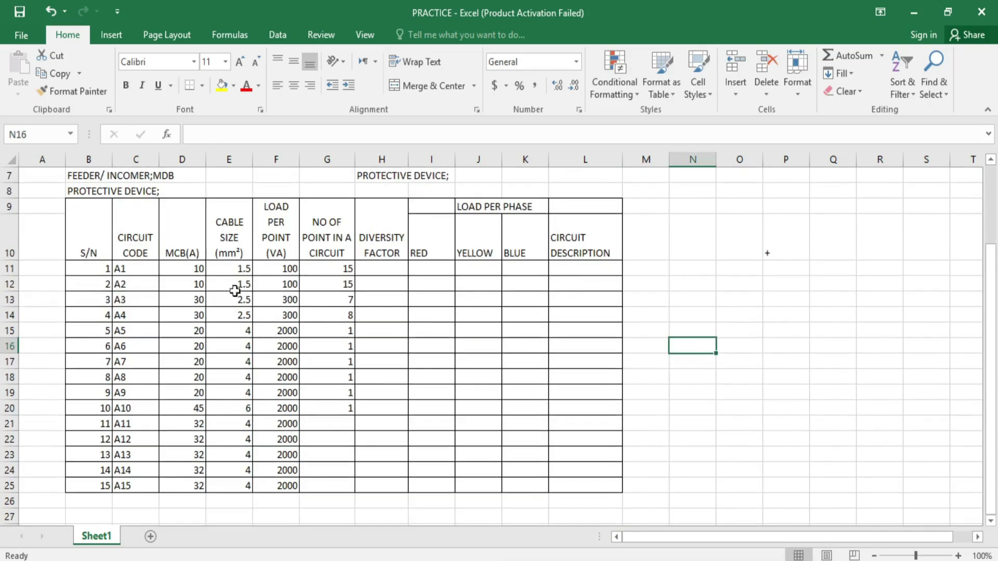
click(564, 268)
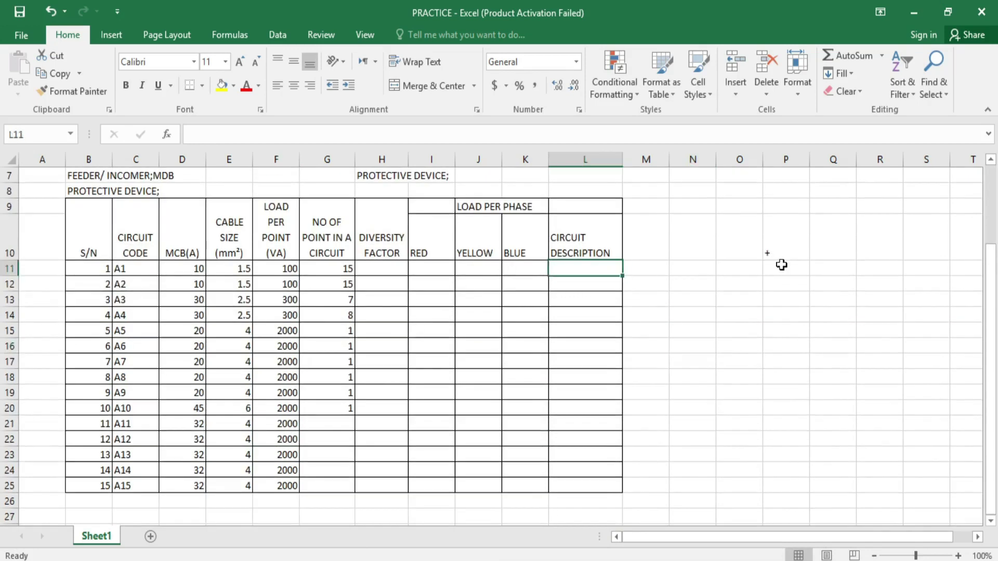
text(LIGHTIN)
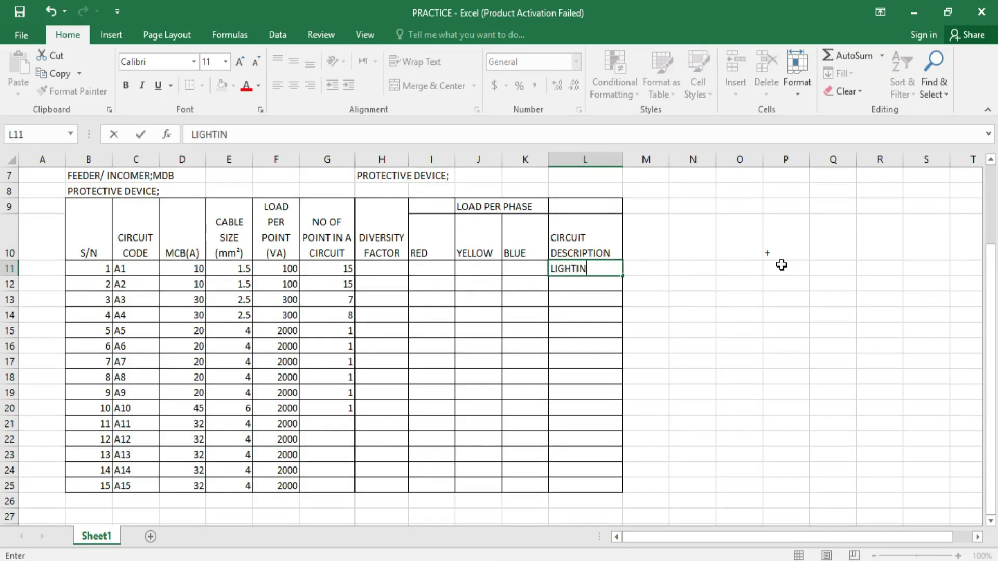
text(G POINT)
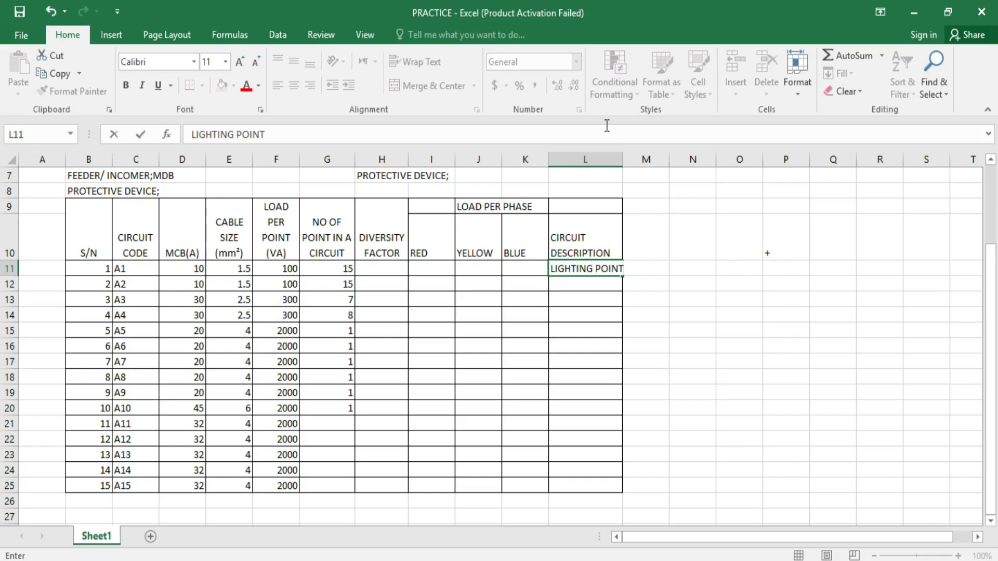
click(676, 208)
drag(624, 159, 633, 162)
Label circuit A2 LIGHTING POINT and circuits A3–A4 RECEPTACLE.
click(572, 287)
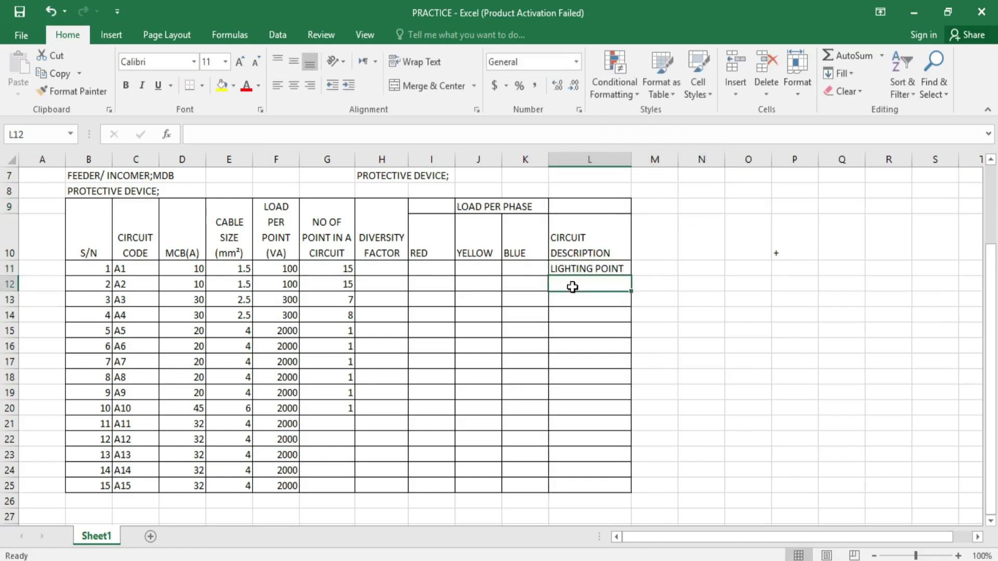
text(LIGHTING POINT)
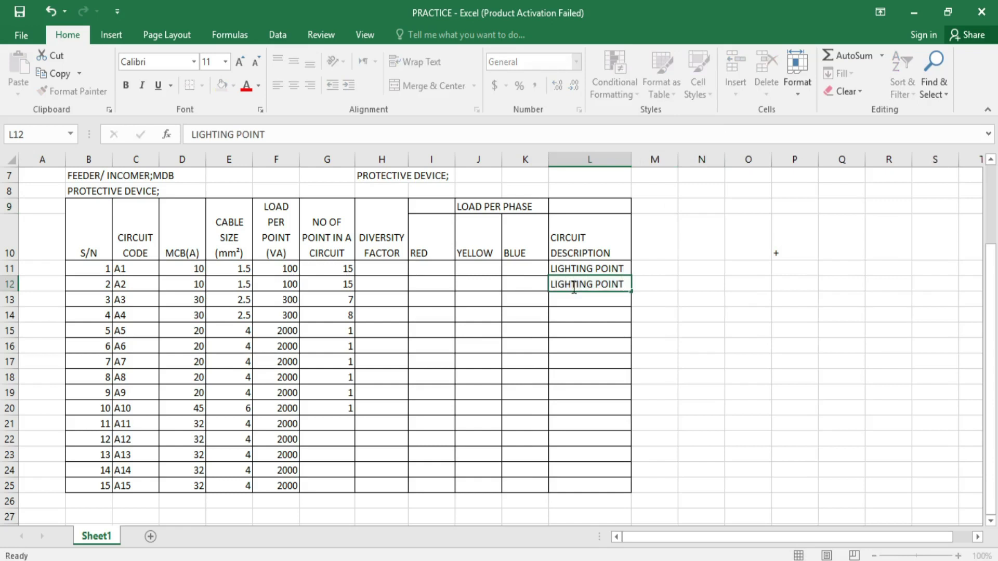
key(Return)
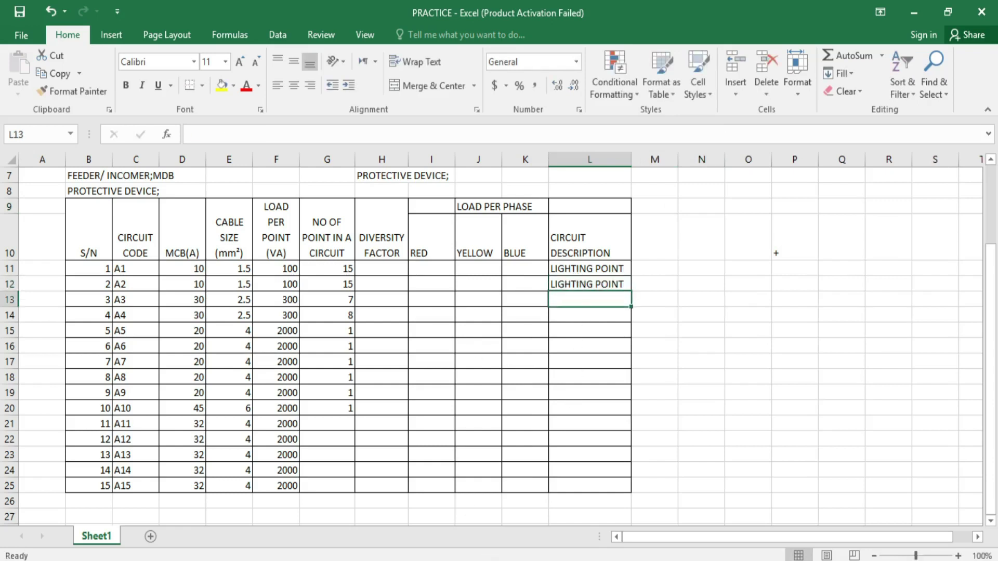
text(RECEPTACLE)
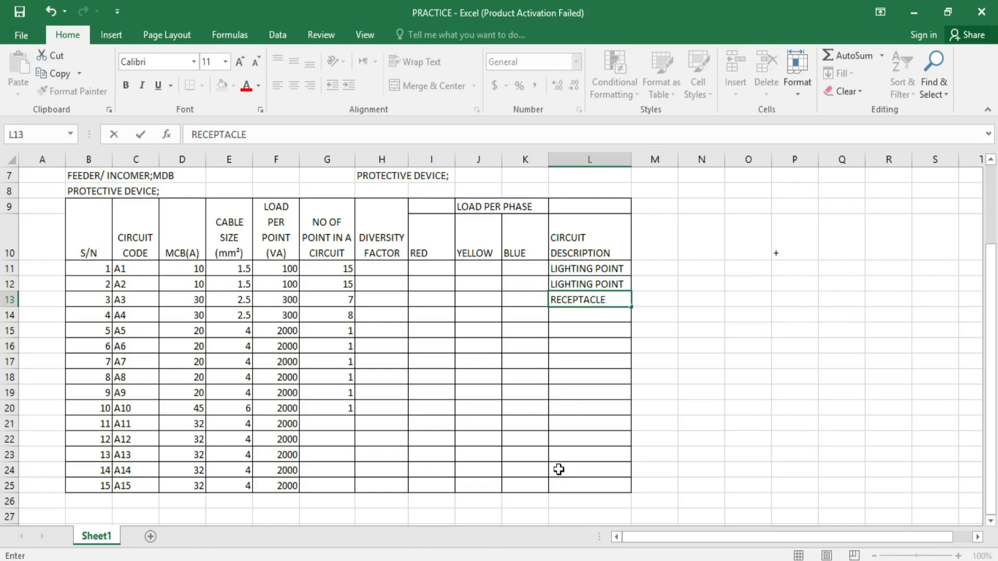
key(Return)
text(REC)
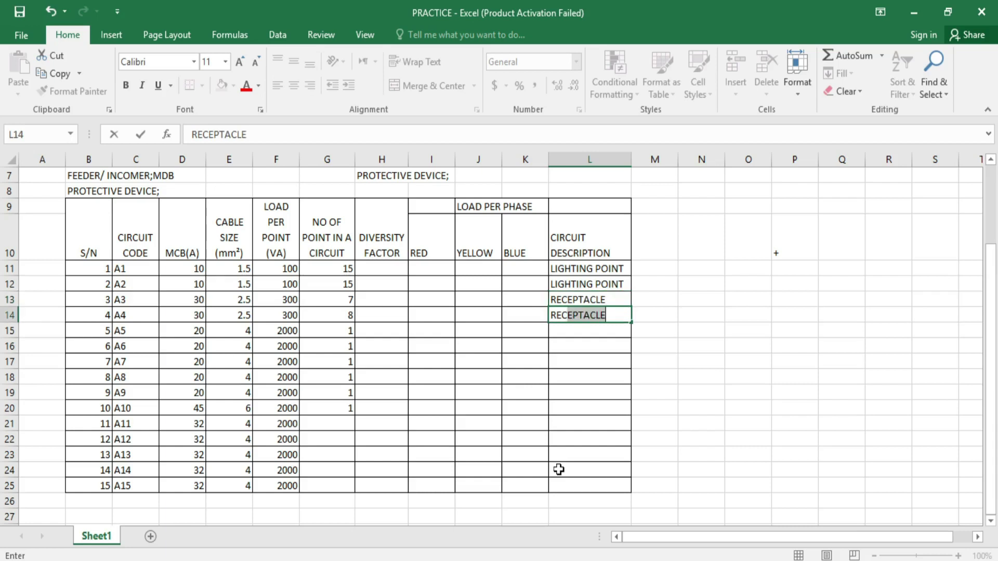
key(Return)
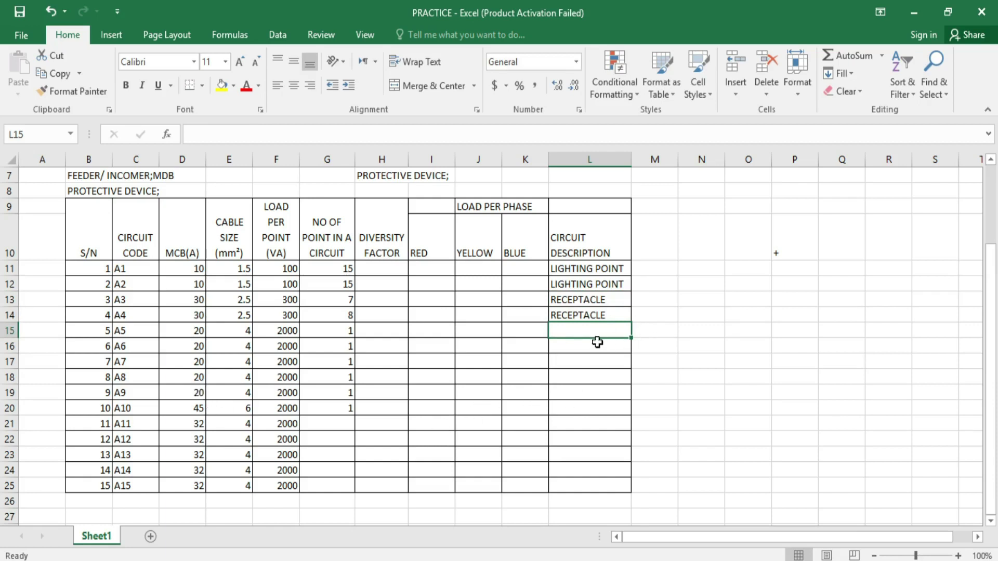
Label circuits A5–A9 AC, checking the reference image before returning to PRACTICE.
text(AC)
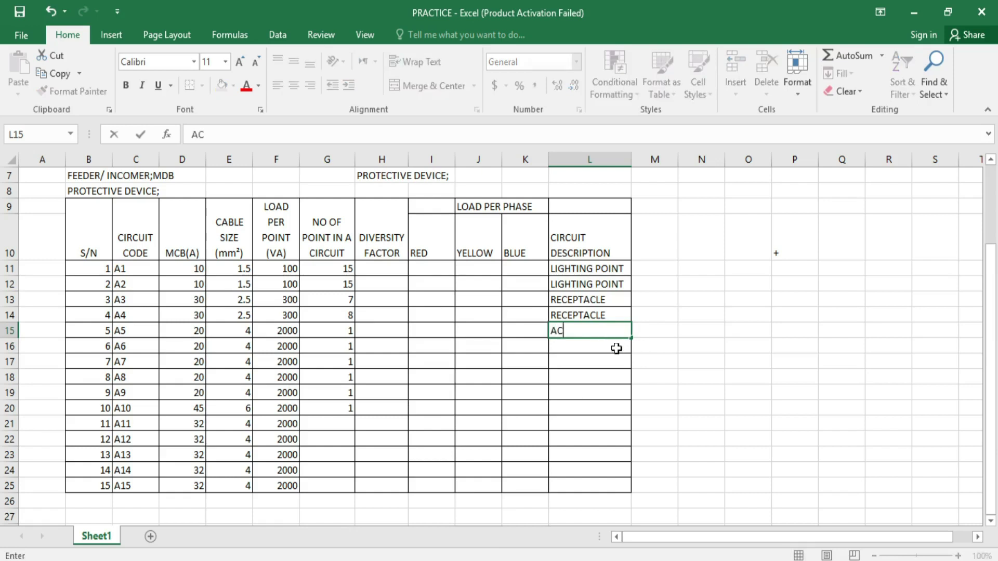
key(Return)
text(ACA)
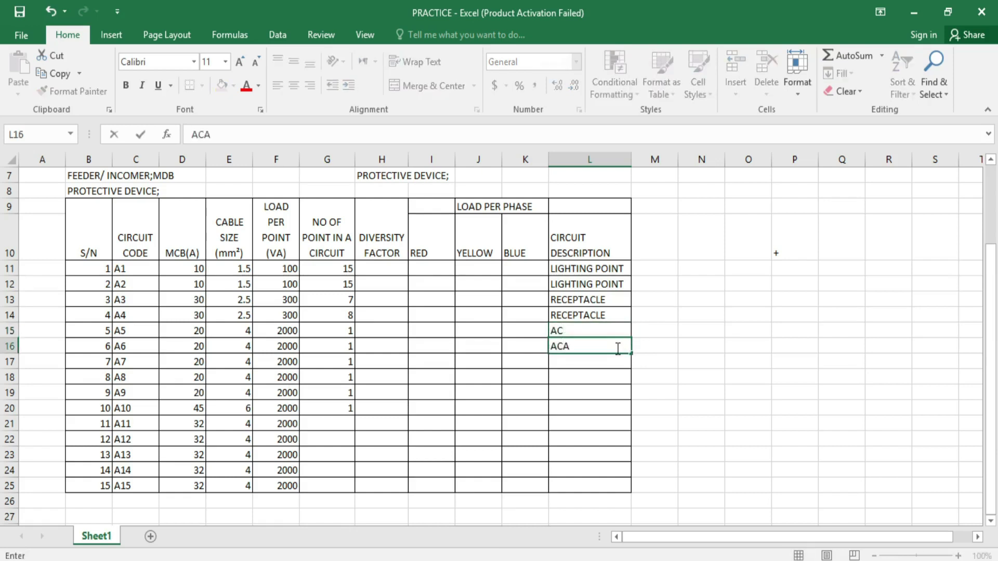
key(Return)
text(AC)
key(Return)
text(AC)
key(Return)
text(AC)
key(Return)
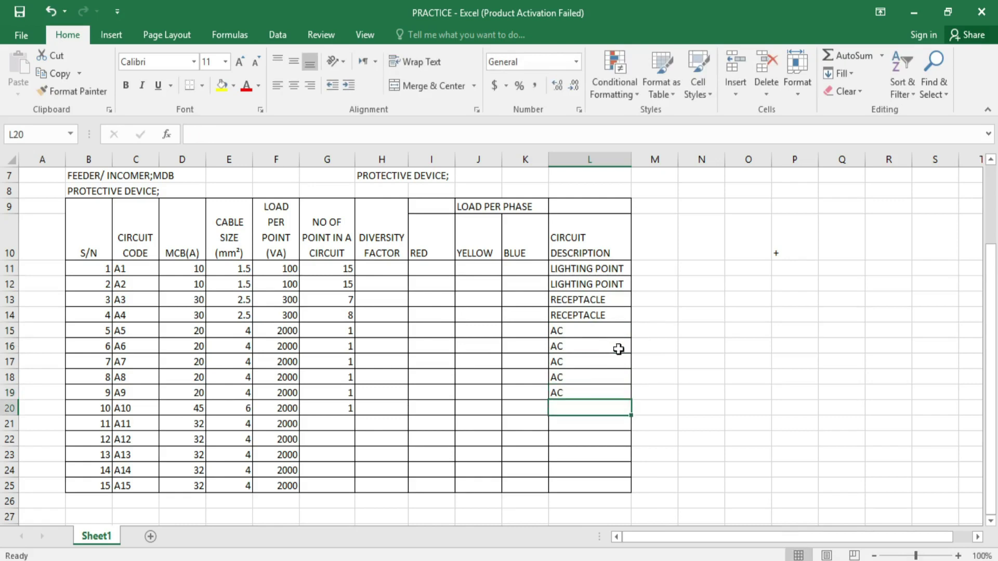
key(alt+Tab)
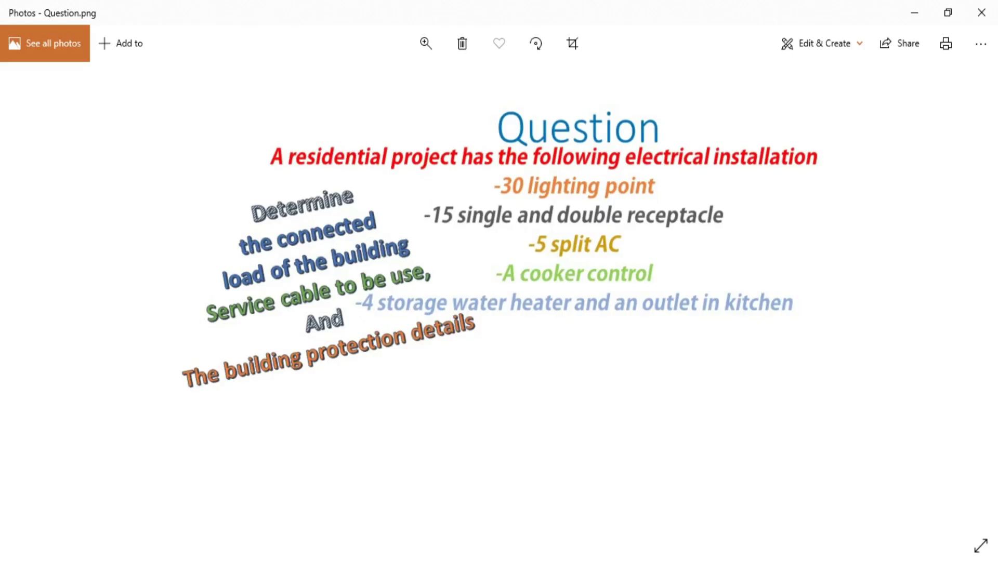
key(alt+Tab)
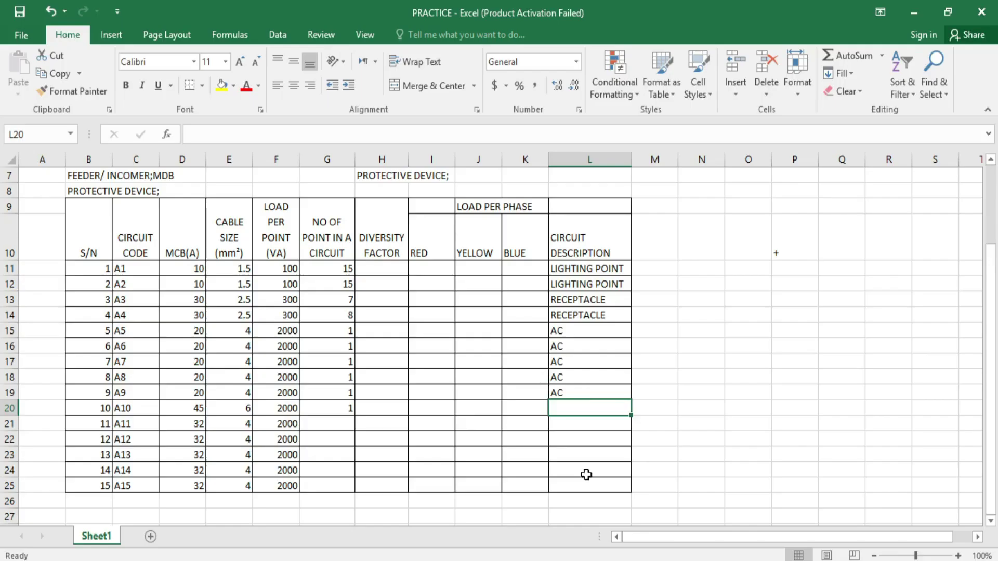
Fill L20:L25 with RECEPTACLE for circuits A10–A15 using AutoComplete.
text(RECEPTACLE)
key(Return)
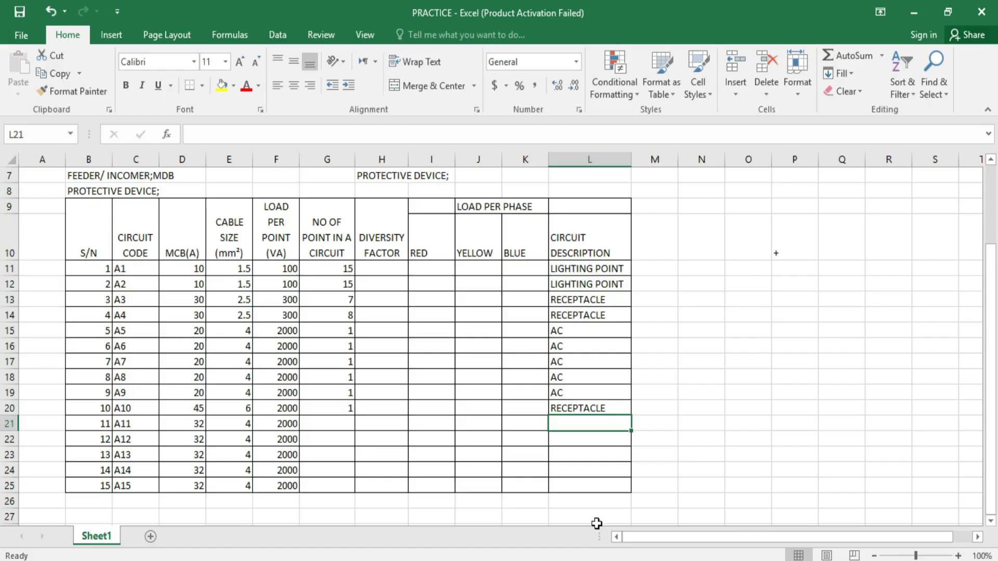
text(RECEPTACLE)
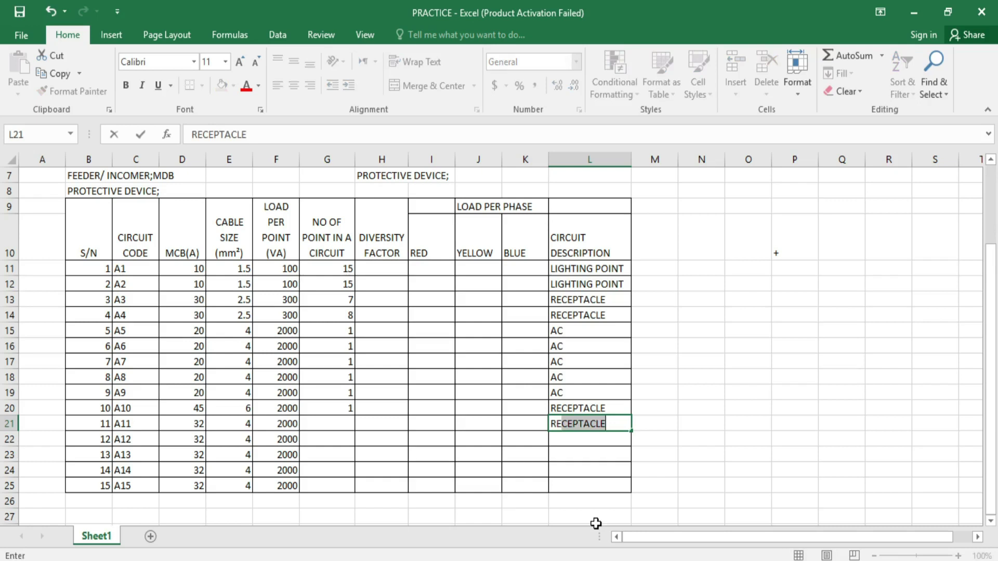
key(Return)
text(RE)
key(Return)
text(RE)
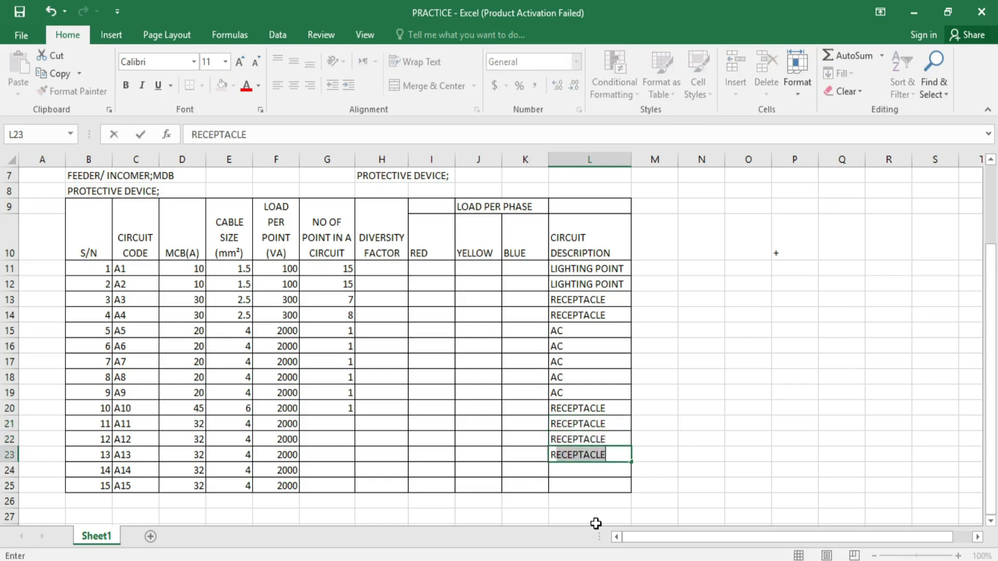
key(Return)
text(RE)
key(Return)
text(RE)
key(Return)
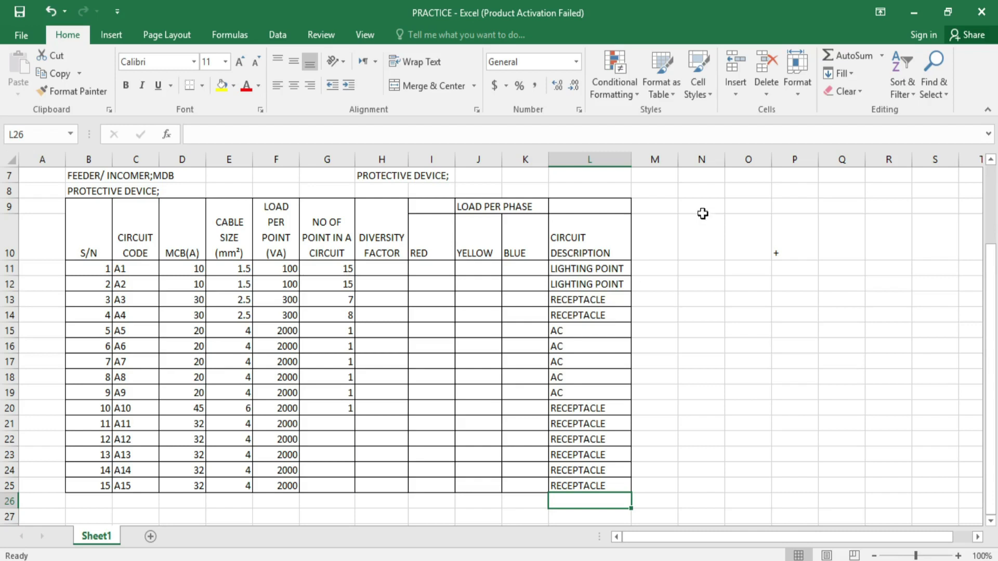
scroll(121, 403, down, 2)
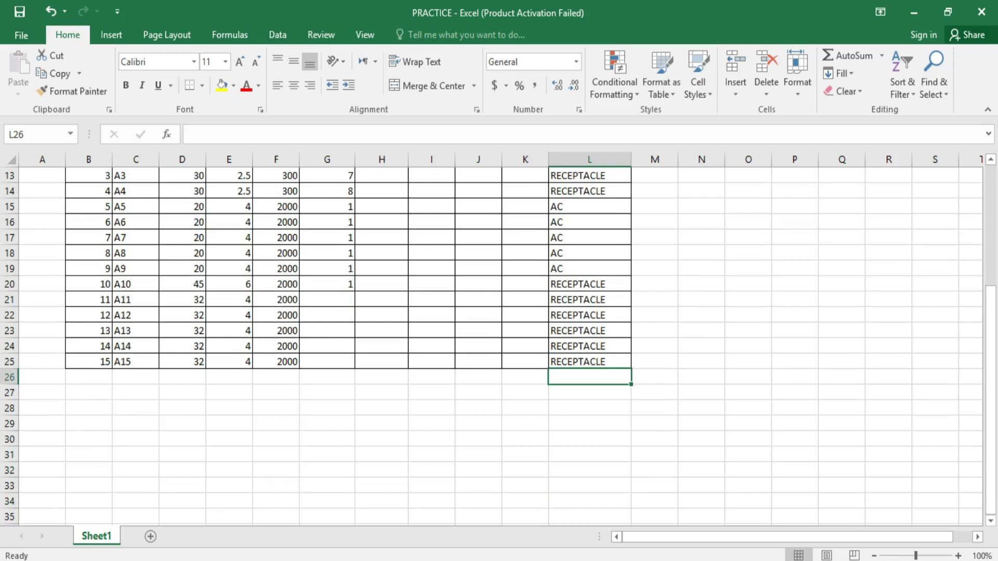
Select rows 23–25 for circuits 13–15 and copy them.
click(850, 396)
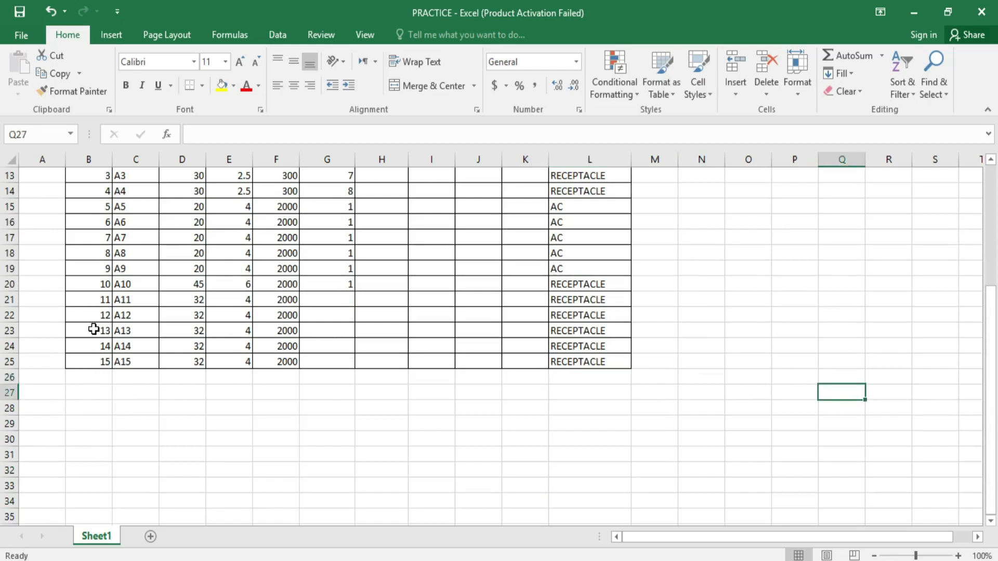
drag(89, 332, 118, 353)
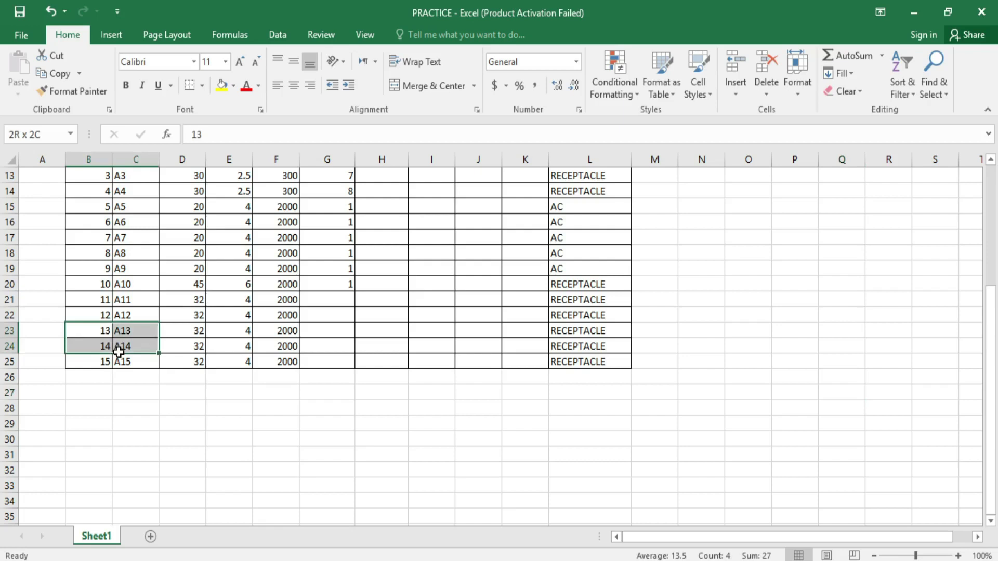
click(54, 329)
click(9, 330)
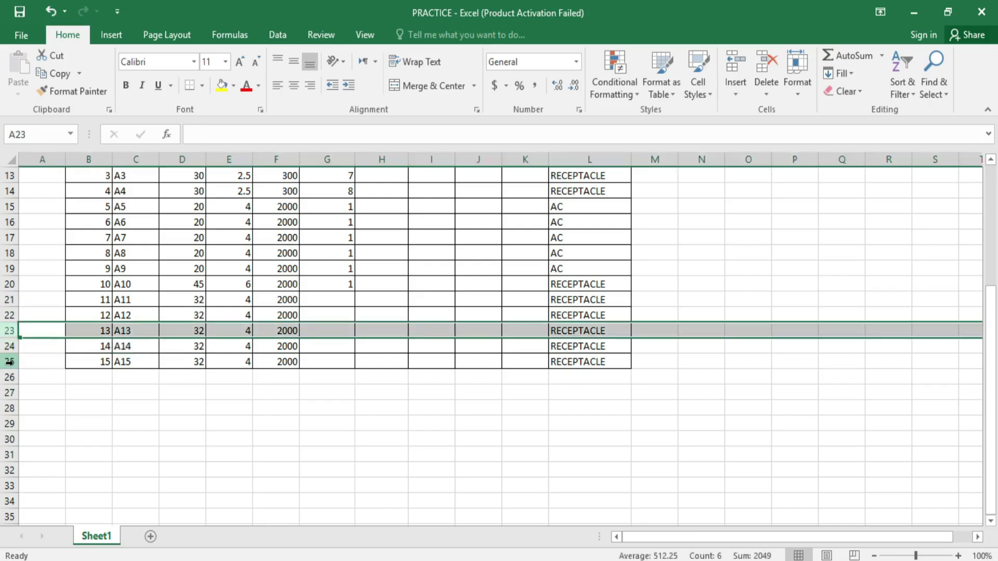
drag(8, 330, 8, 361)
right_click(4, 337)
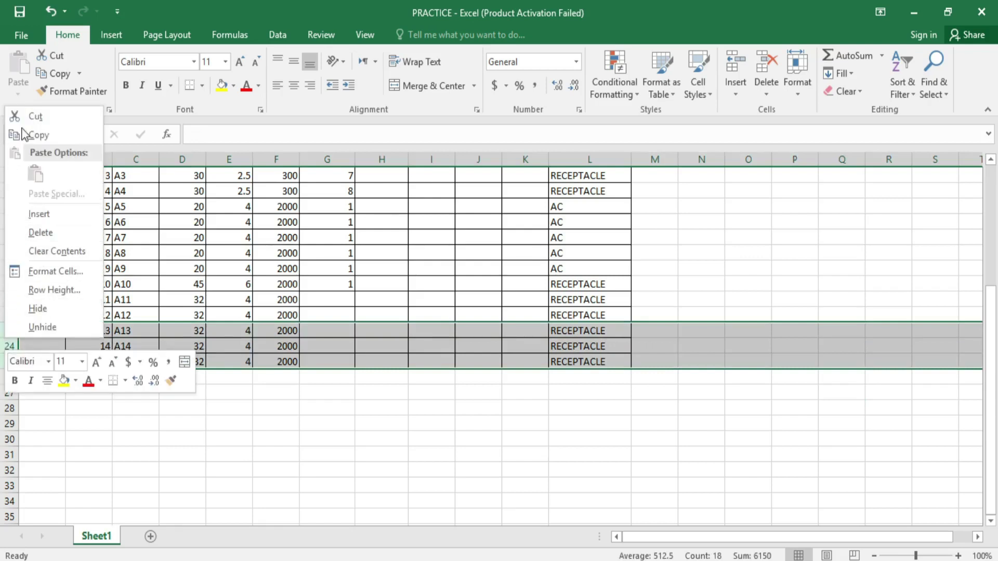
click(38, 135)
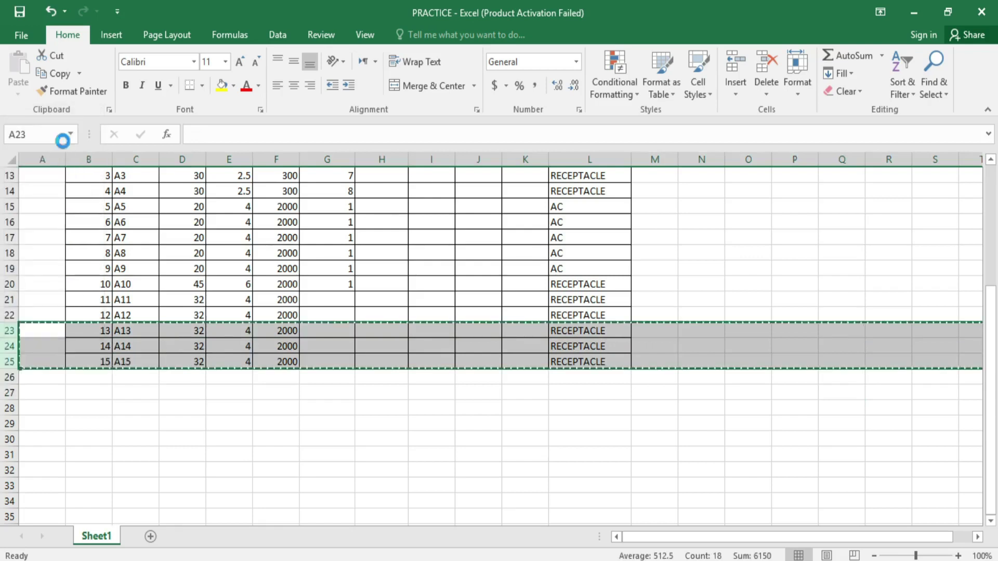
Insert the copied cells as three duplicate rows at rows 26–28.
right_click(7, 337)
key(Escape)
right_click(7, 337)
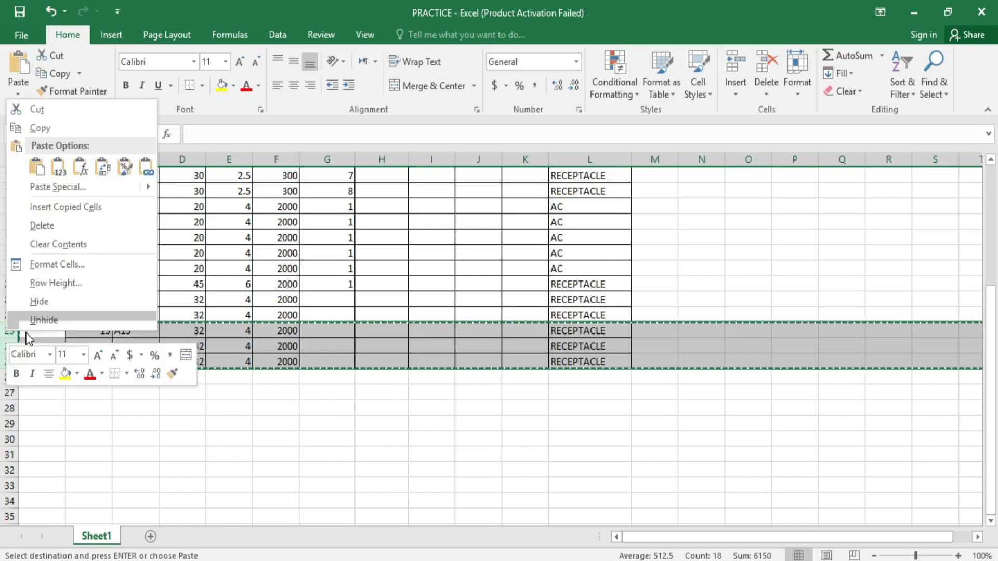
click(62, 208)
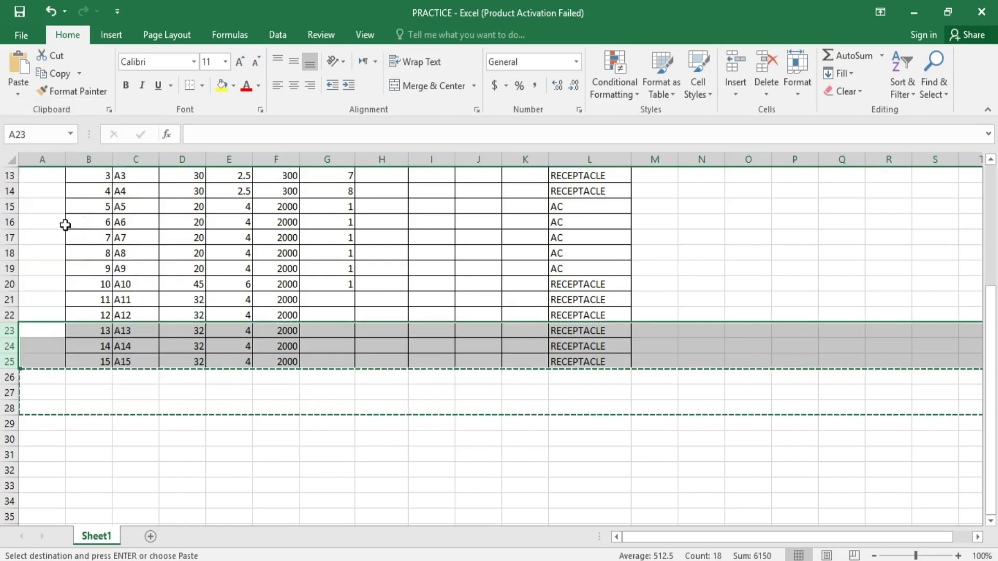
click(315, 512)
click(97, 392)
click(105, 379)
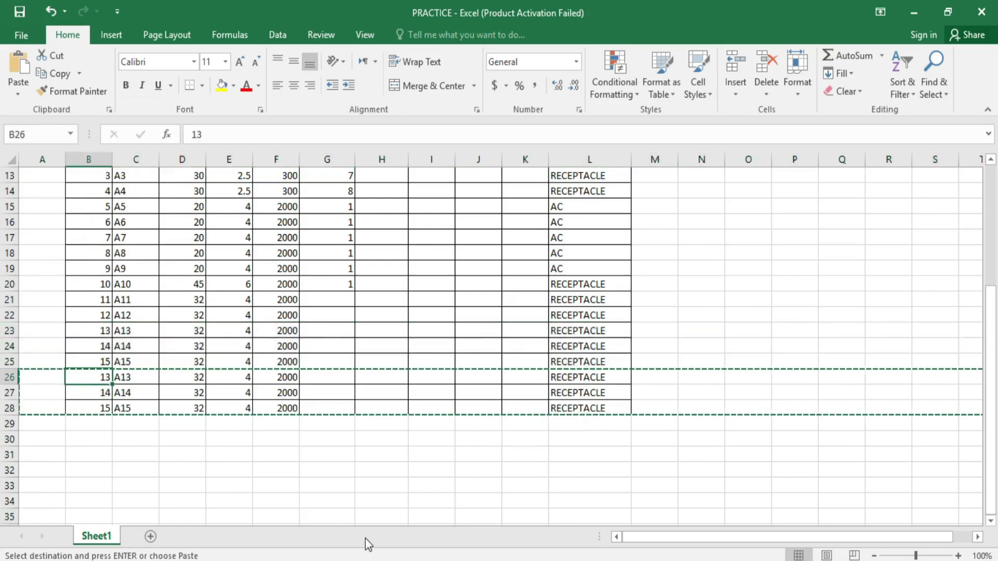
Number the new rows 16, 17 and 18 in B26:B28.
text(16)
key(Return)
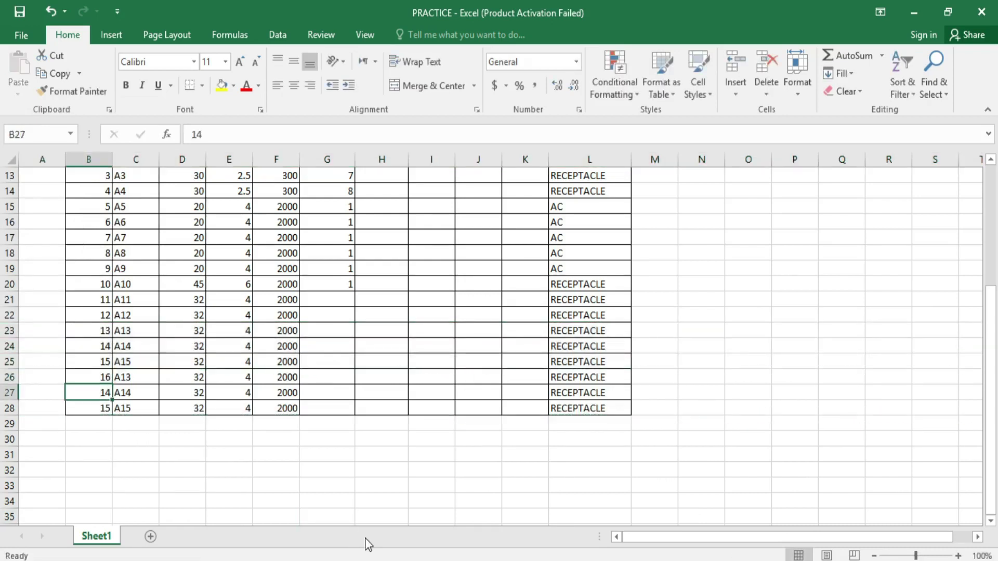
text(17)
key(Return)
text(18)
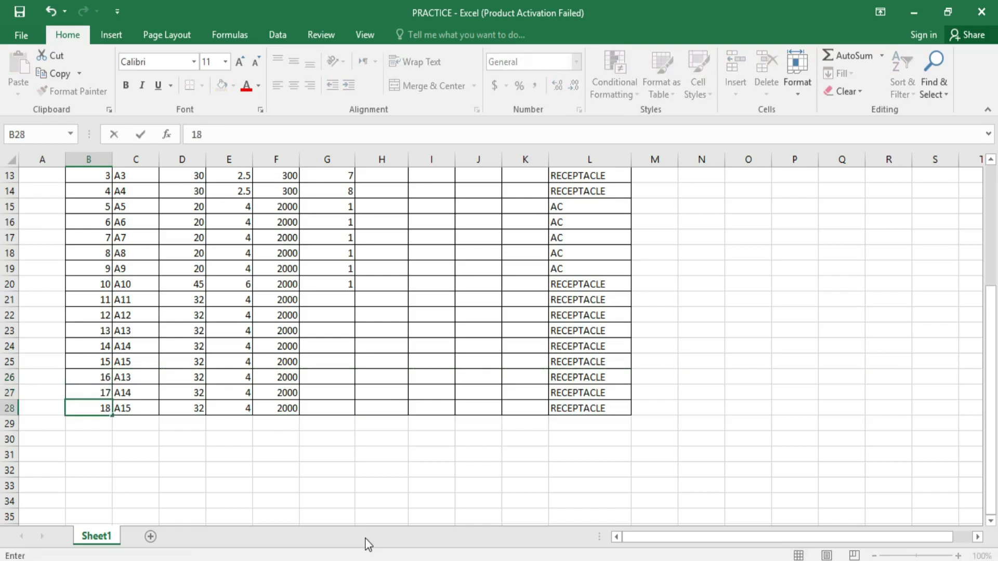
key(Return)
Change the circuit codes in C26:C28 to A16, A17 and A18.
double_click(145, 377)
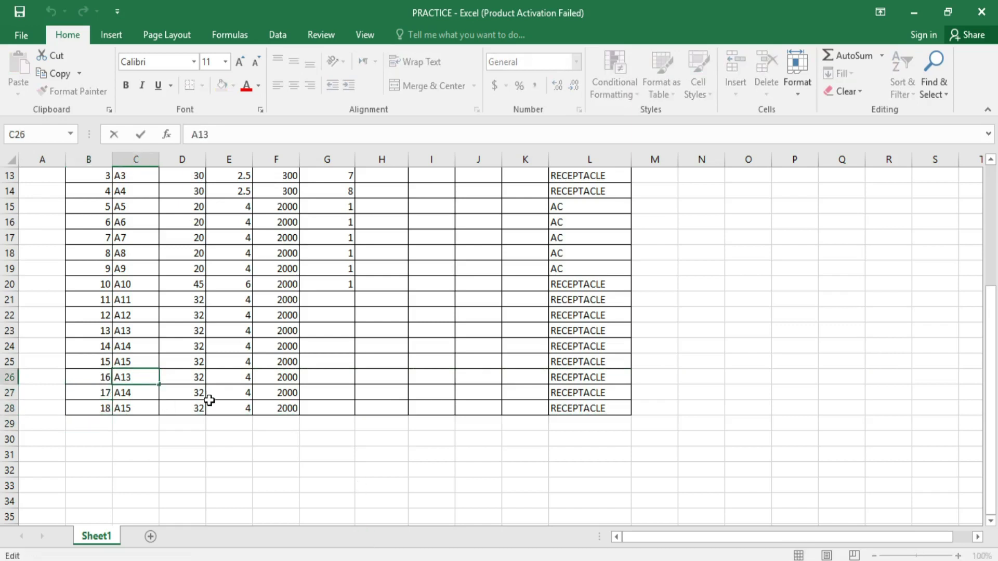
key(BackSpace)
text(6)
double_click(154, 393)
key(BackSpace)
text(7)
double_click(156, 408)
key(BackSpace)
text(8)
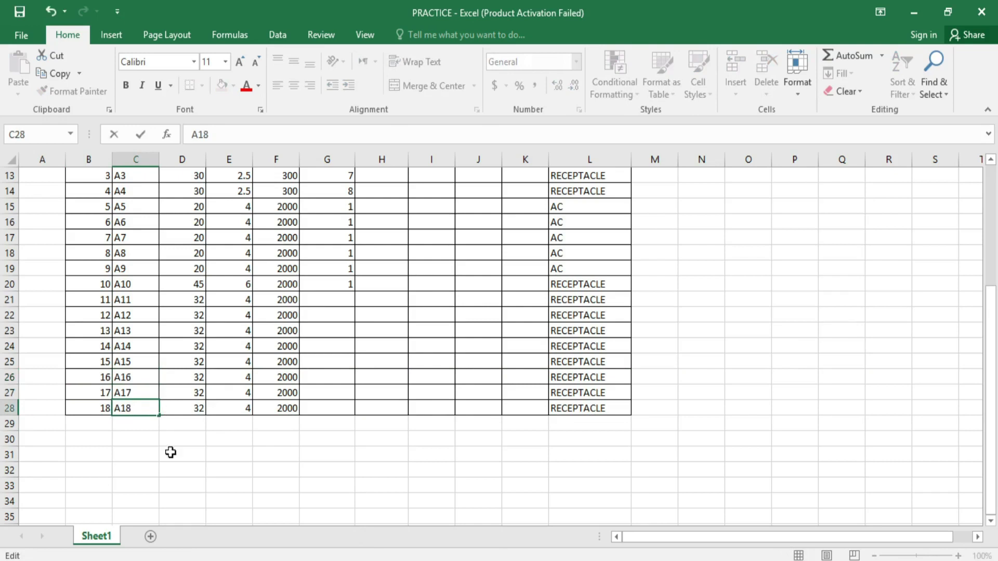
click(219, 499)
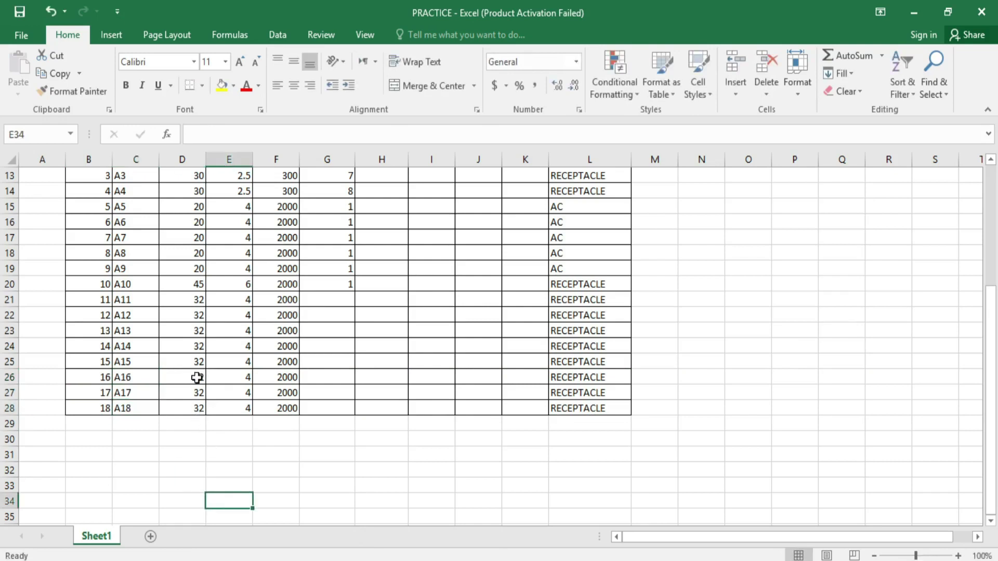
Set a "-" MCB rating for circuits A16–A18 in D26:D28.
click(198, 379)
text(-)
key(Return)
text(-)
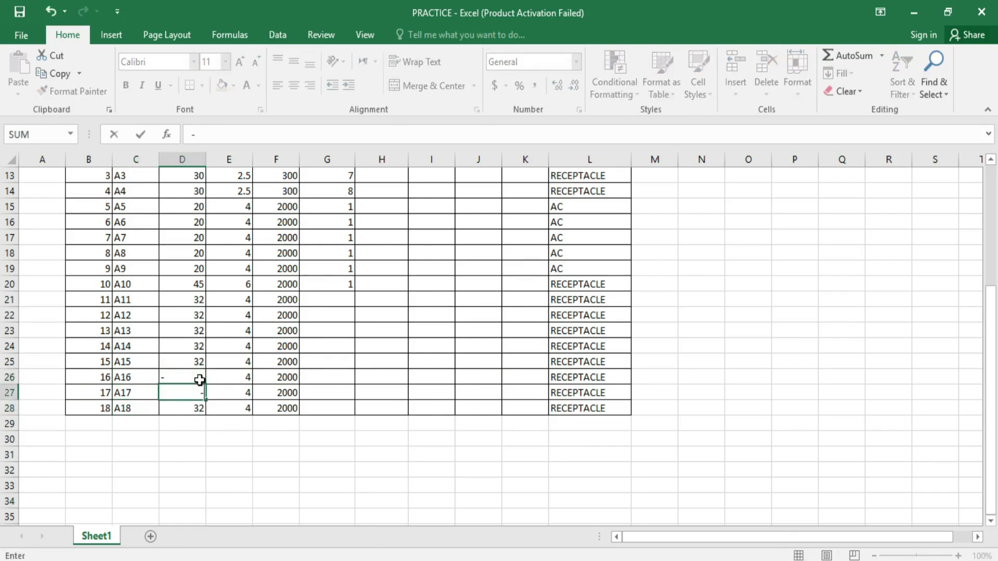
key(Return)
text(-)
key(Return)
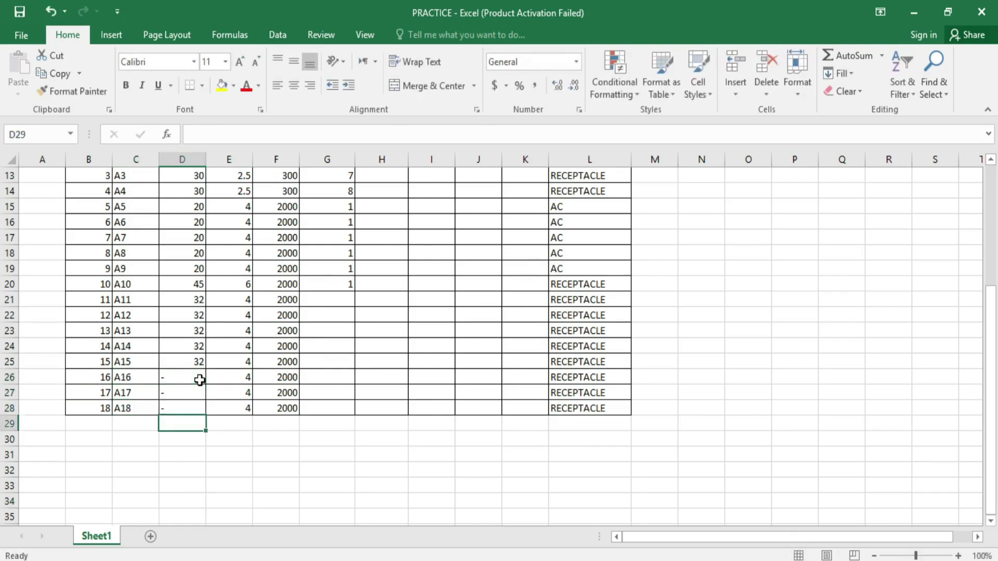
Describe circuits A16–A18 as SPARE in L26:L28.
click(584, 379)
text(S)
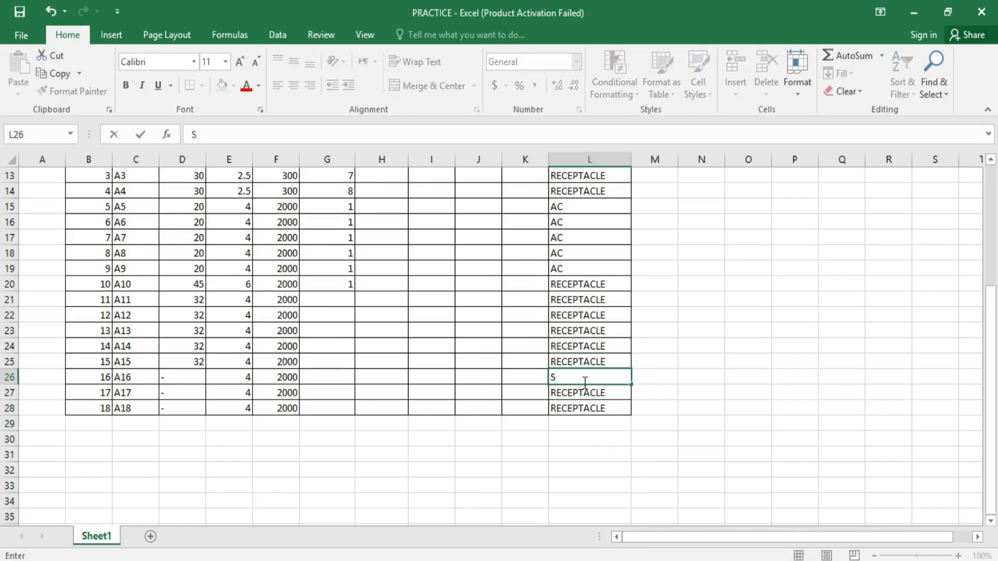
text(PARE)
key(Return)
text(S)
key(Return)
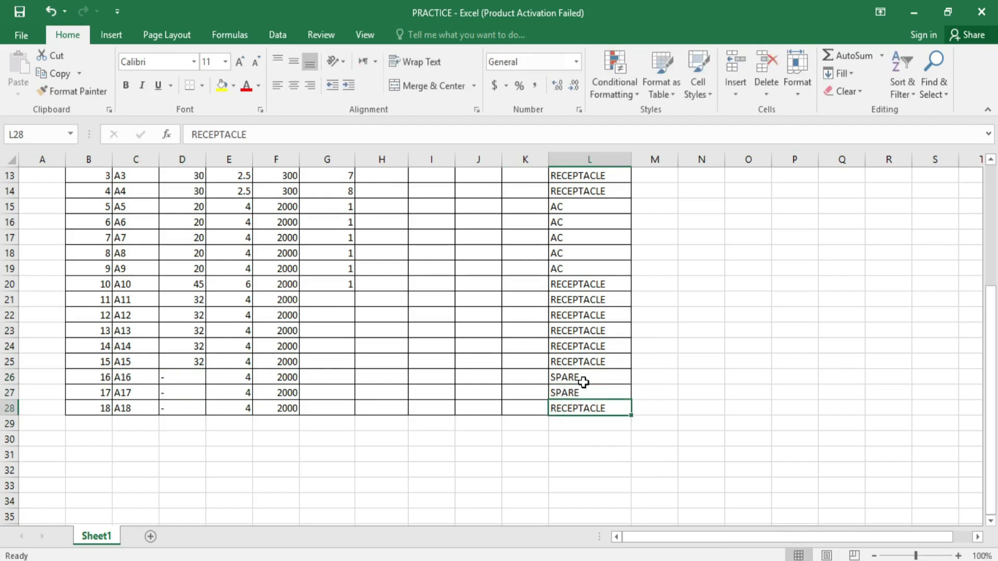
text(SPARE)
key(Return)
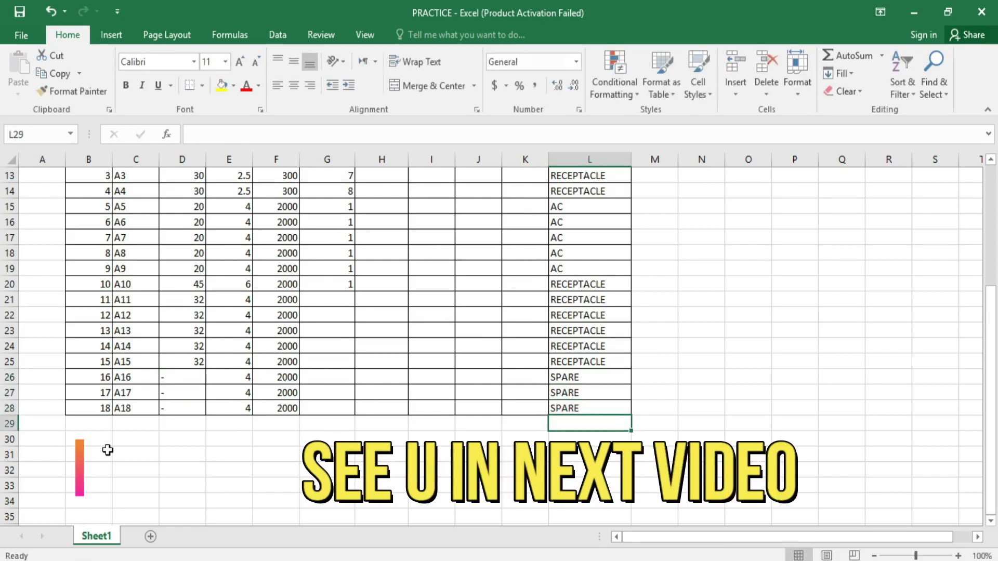